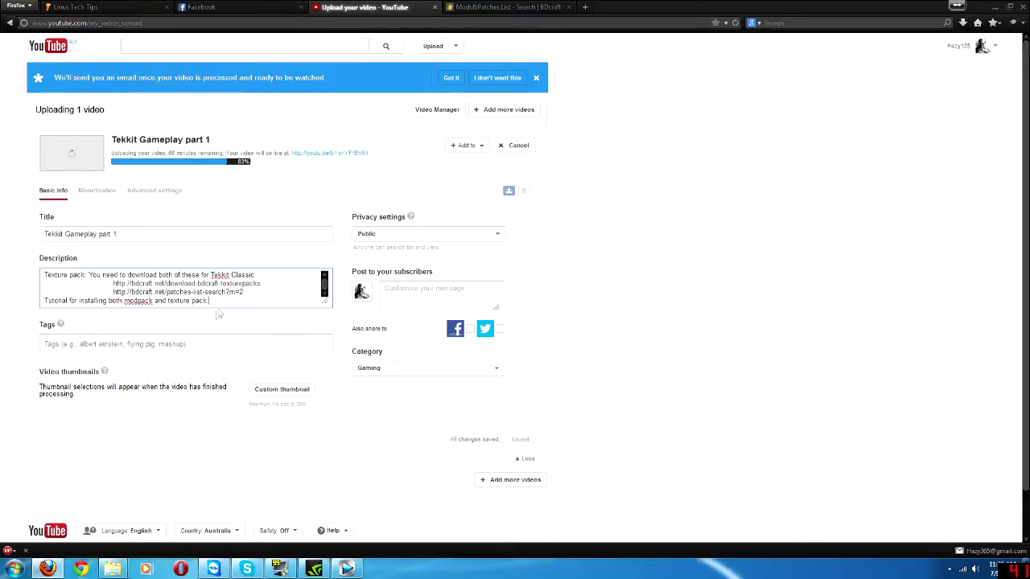
Step: Open a new Firefox tab and search for 'tekkit' to reach the Technic Platform Tekkit page
{"action": "scroll", "coordinate": [185, 287], "scroll_direction": "up", "scroll_amount": 2}
{"action": "scroll", "coordinate": [185, 287], "scroll_direction": "down", "scroll_amount": 2}
{"action": "left_click", "coordinate": [585, 7]}
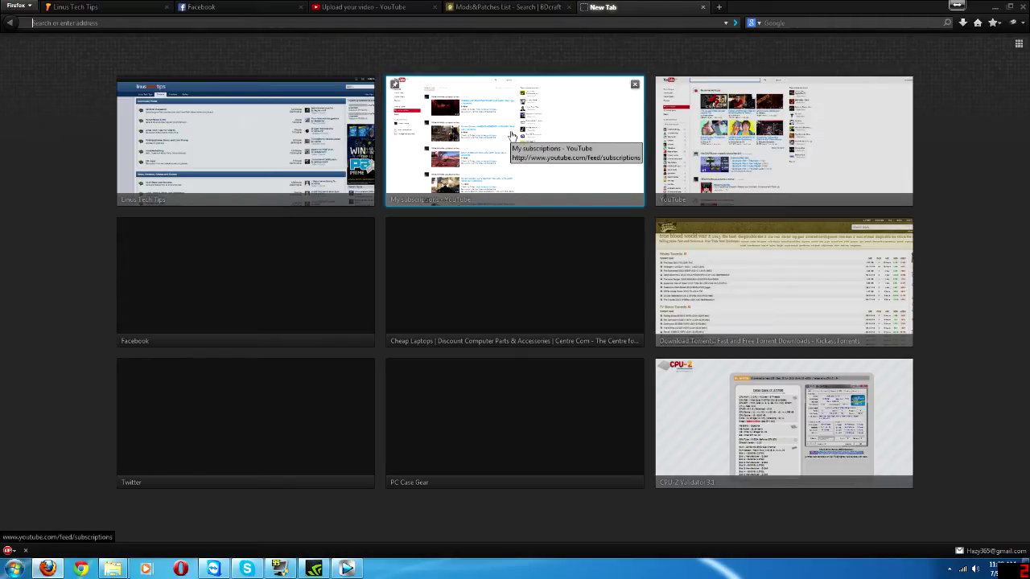
{"action": "type", "text": "t"}
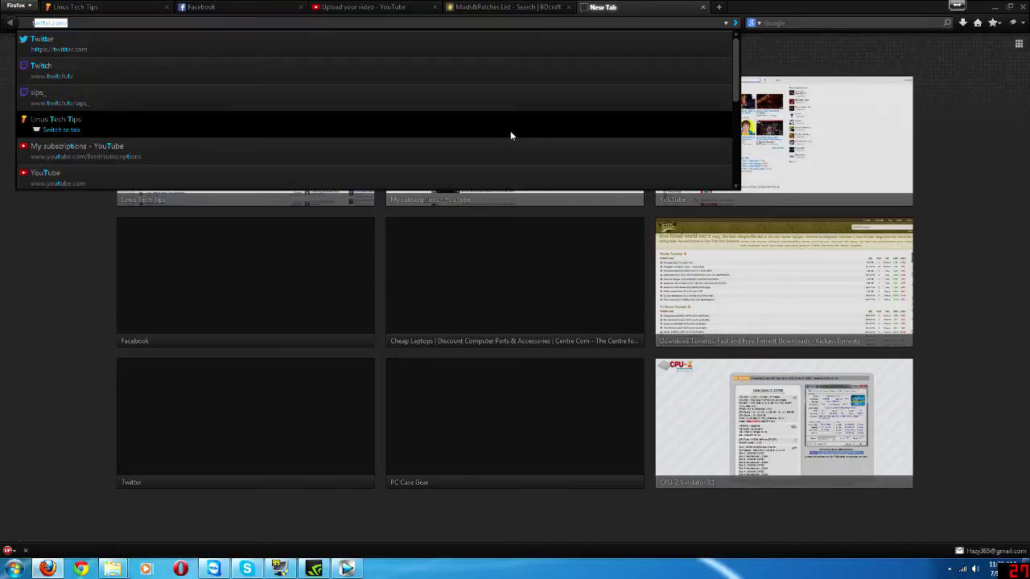
{"action": "type", "text": "ekki"}
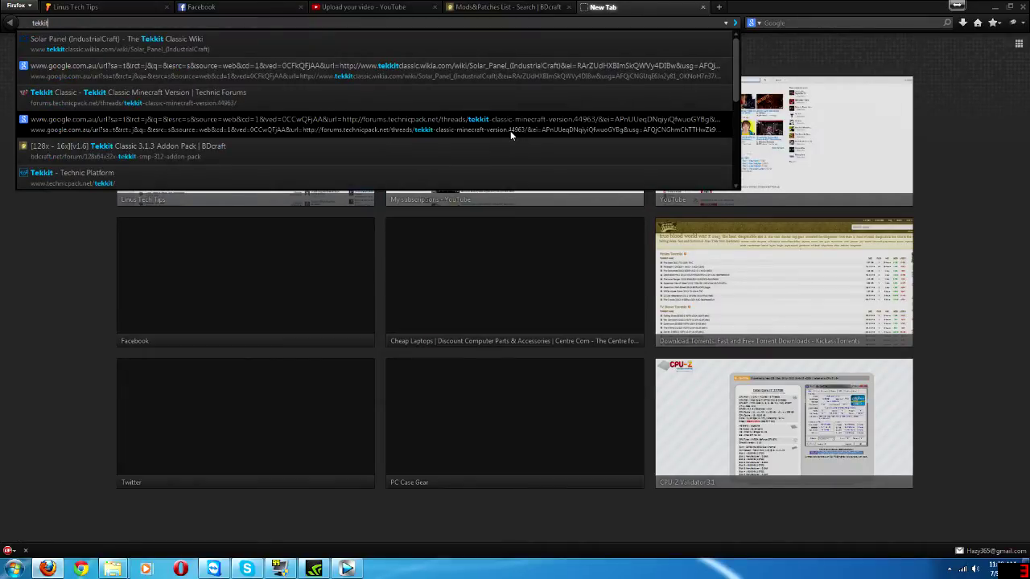
{"action": "type", "text": "t"}
{"action": "key", "text": "Return"}
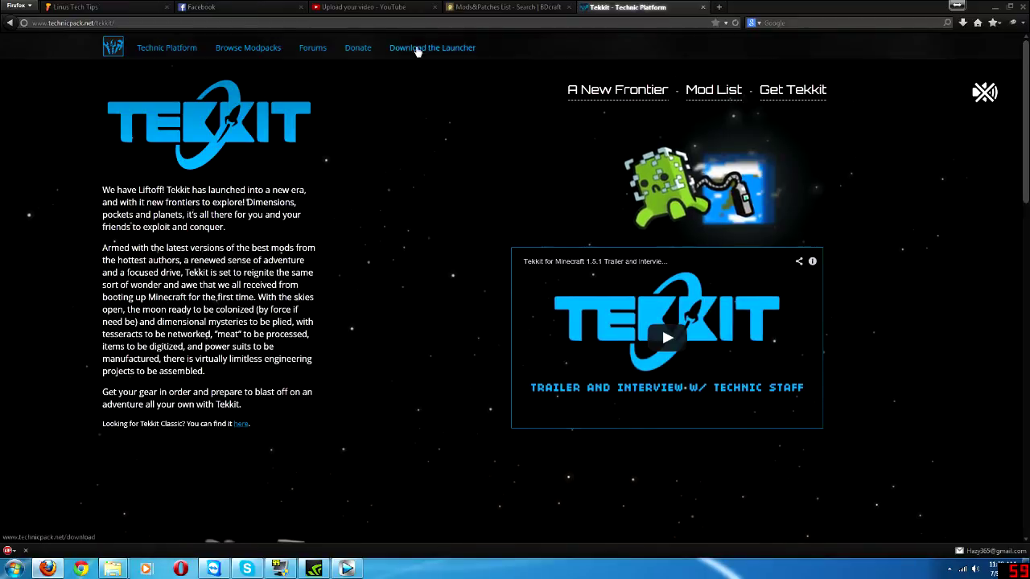
Step: Go to the Technic Launcher download page via 'Download the Launcher' in the top navigation
{"action": "left_click", "coordinate": [420, 53]}
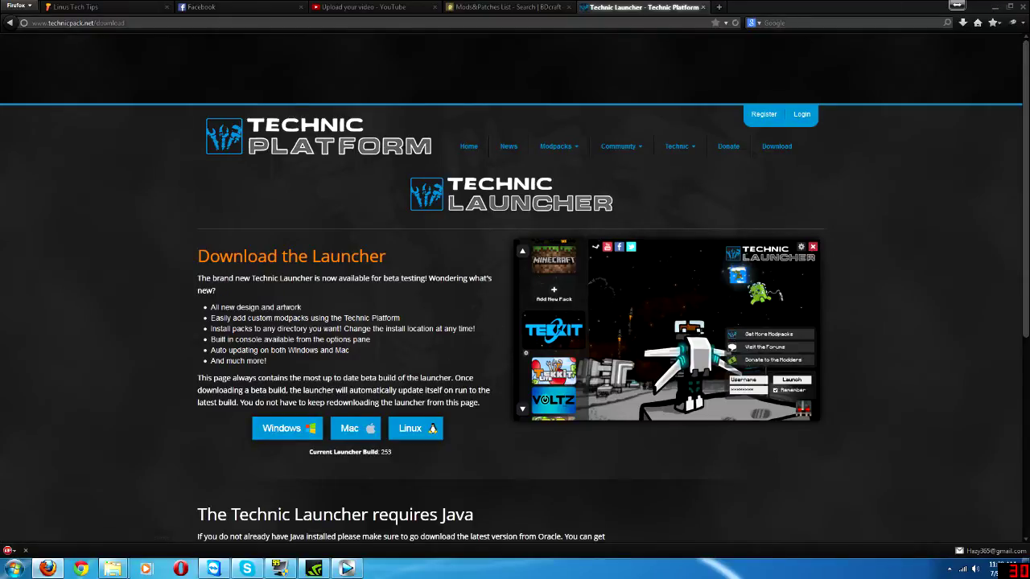
{"action": "mouse_move", "coordinate": [118, 571]}
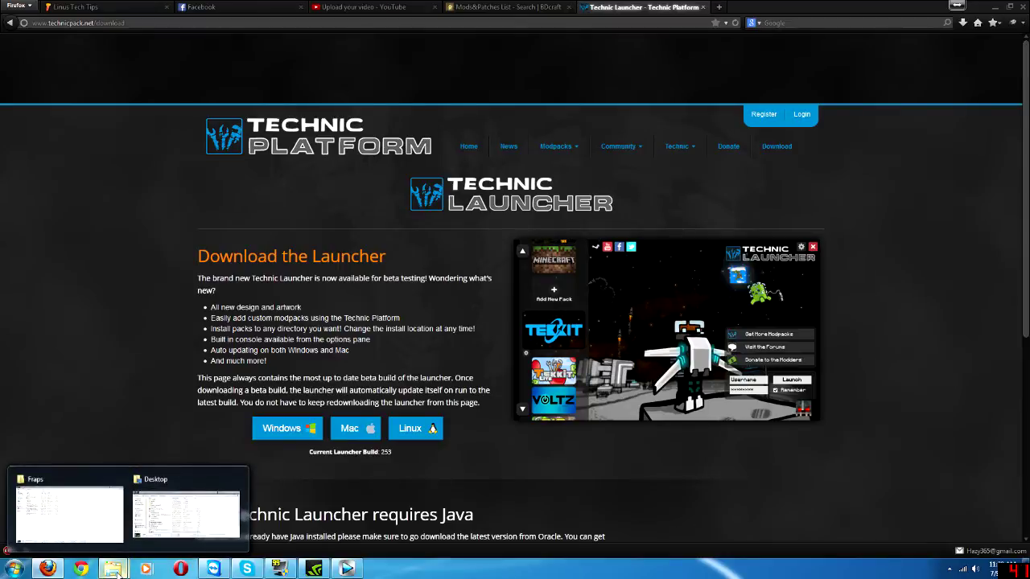
Step: Open Explorer, browse to C:\Games and start TechnicLauncher
{"action": "left_click", "coordinate": [158, 519]}
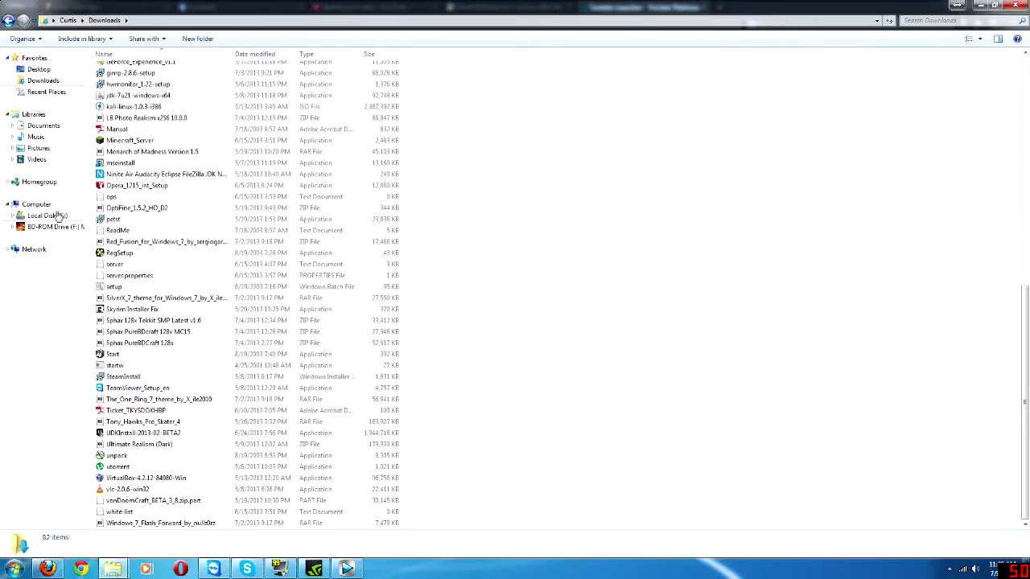
{"action": "left_click", "coordinate": [53, 215]}
{"action": "double_click", "coordinate": [116, 92]}
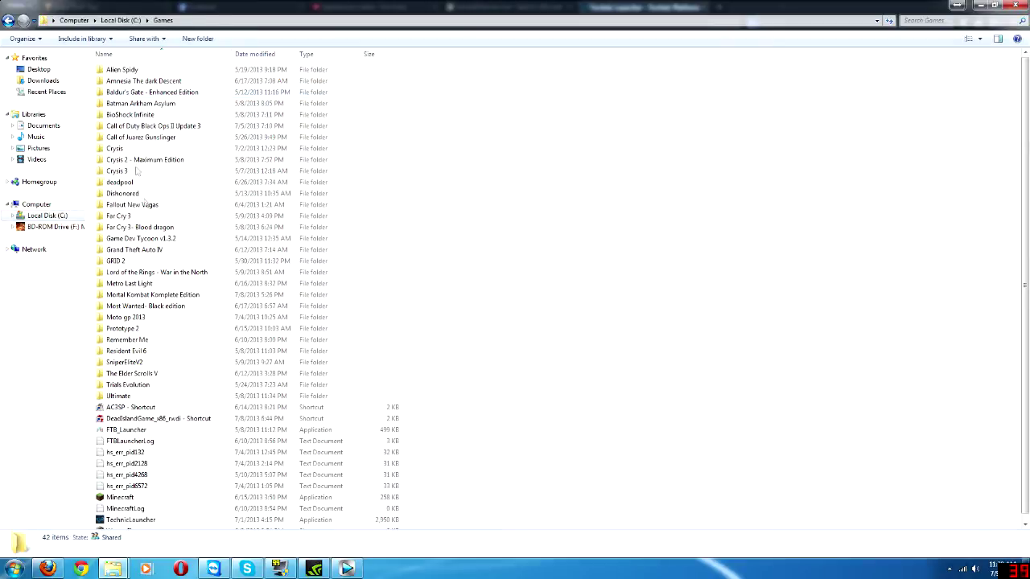
{"action": "scroll", "coordinate": [482, 453], "scroll_direction": "down", "scroll_amount": 2}
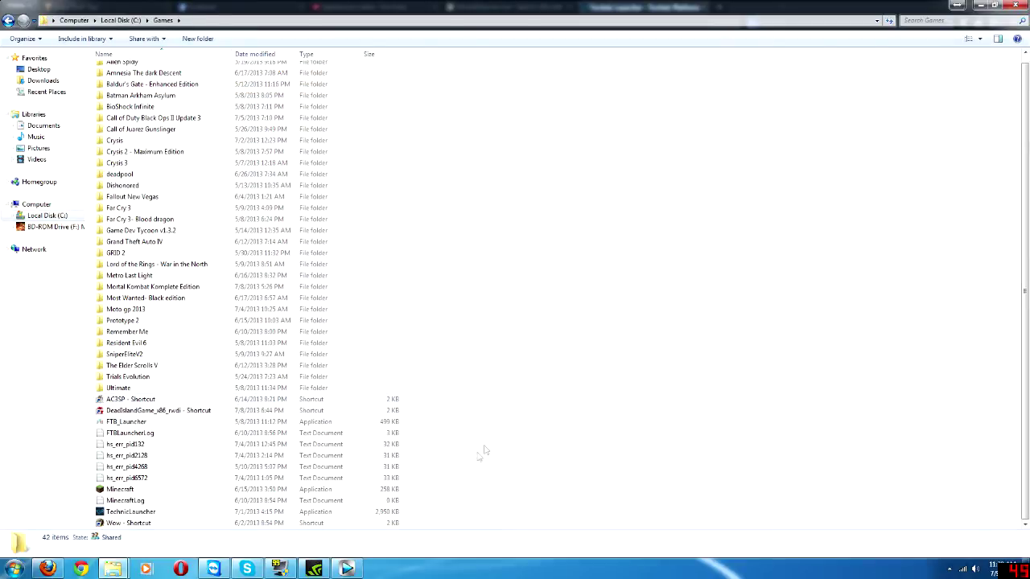
{"action": "double_click", "coordinate": [133, 512]}
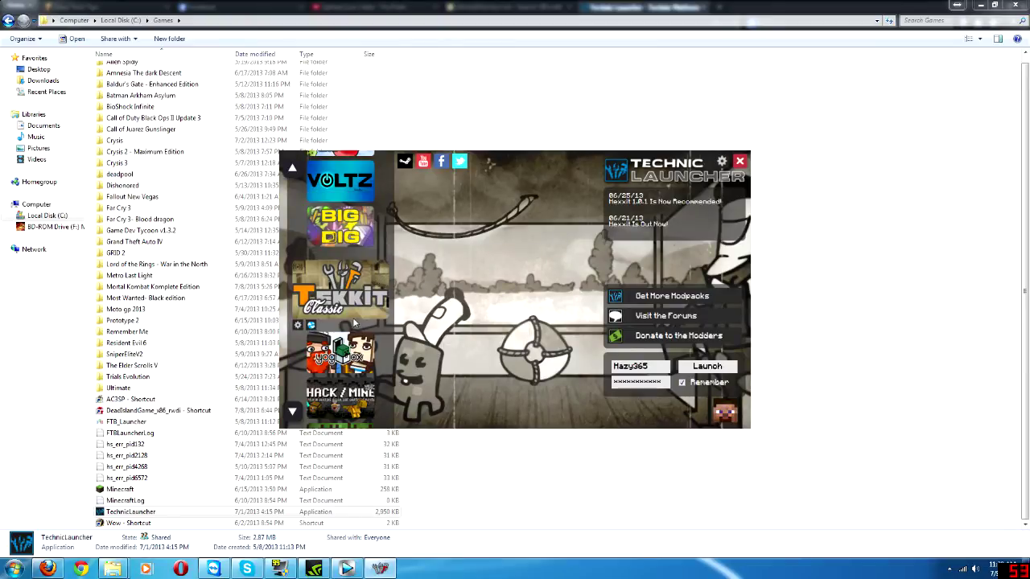
Step: Scroll the launcher's modpack list to Hack/Mine and launch it
{"action": "scroll", "coordinate": [376, 281], "scroll_direction": "up", "scroll_amount": 1}
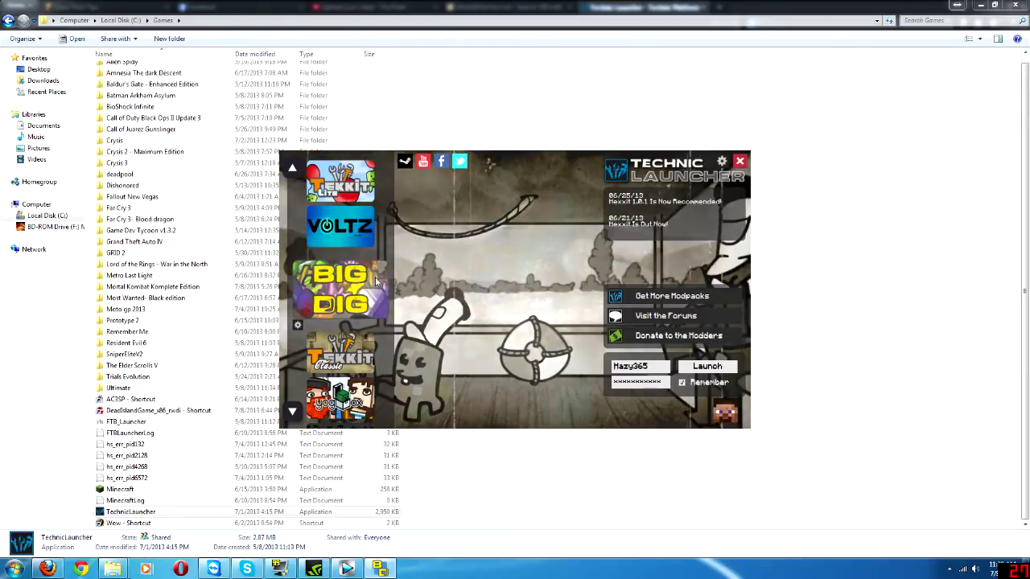
{"action": "scroll", "coordinate": [361, 295], "scroll_direction": "up", "scroll_amount": 1}
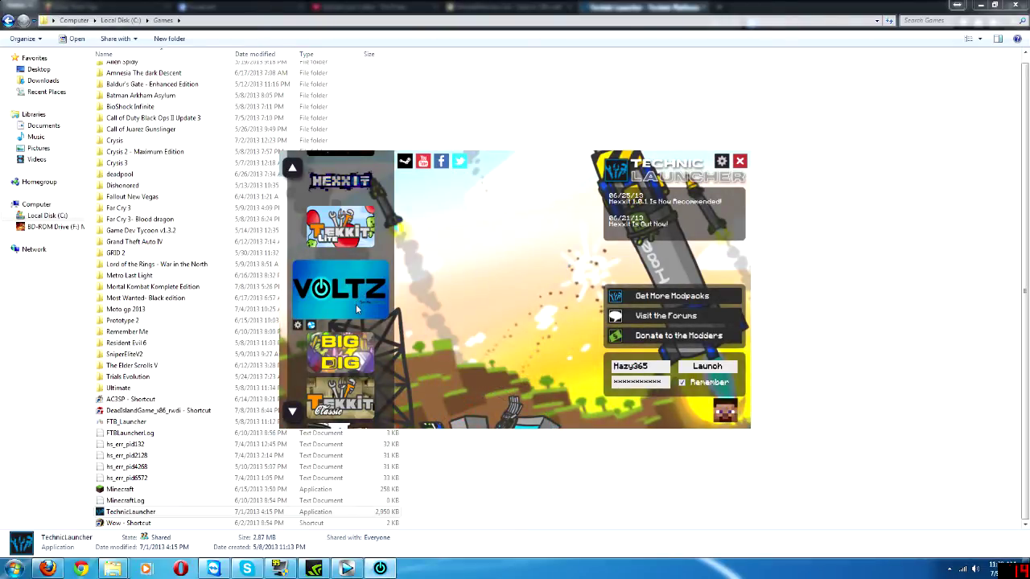
{"action": "scroll", "coordinate": [356, 304], "scroll_direction": "up", "scroll_amount": 1}
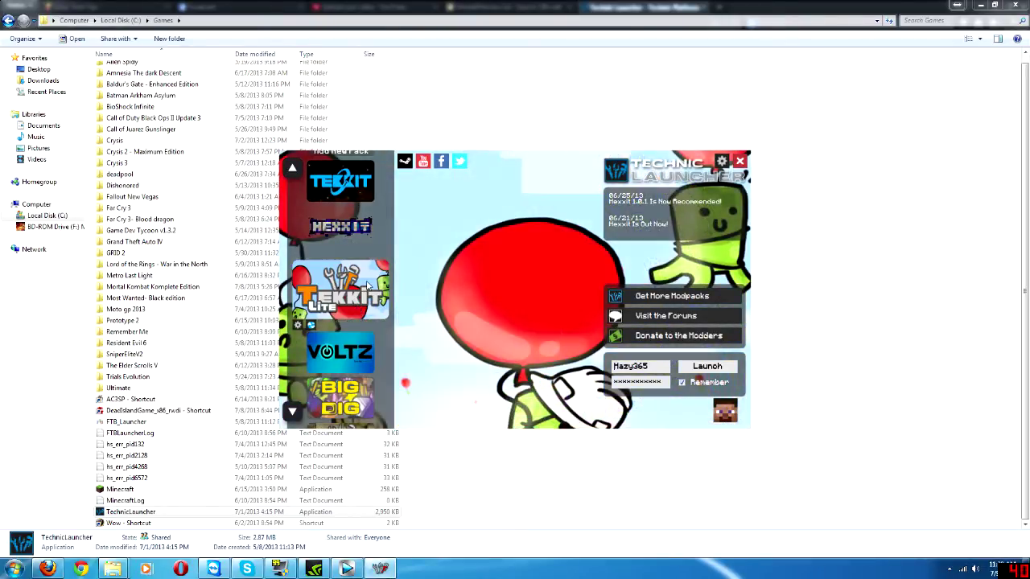
{"action": "scroll", "coordinate": [350, 306], "scroll_direction": "down", "scroll_amount": 2}
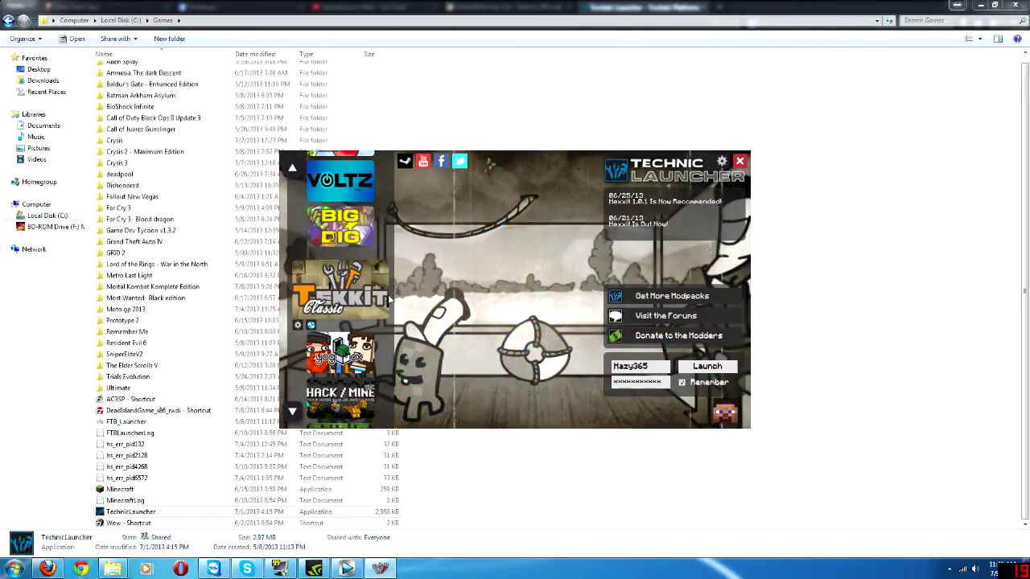
{"action": "scroll", "coordinate": [378, 305], "scroll_direction": "up", "scroll_amount": 5}
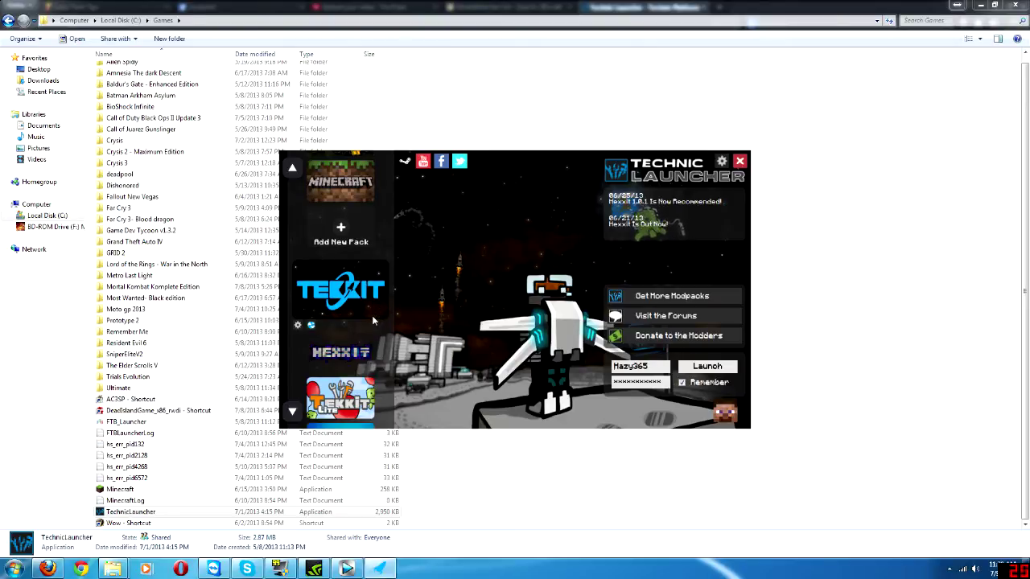
{"action": "scroll", "coordinate": [371, 315], "scroll_direction": "up", "scroll_amount": 1}
{"action": "scroll", "coordinate": [366, 313], "scroll_direction": "up", "scroll_amount": 1}
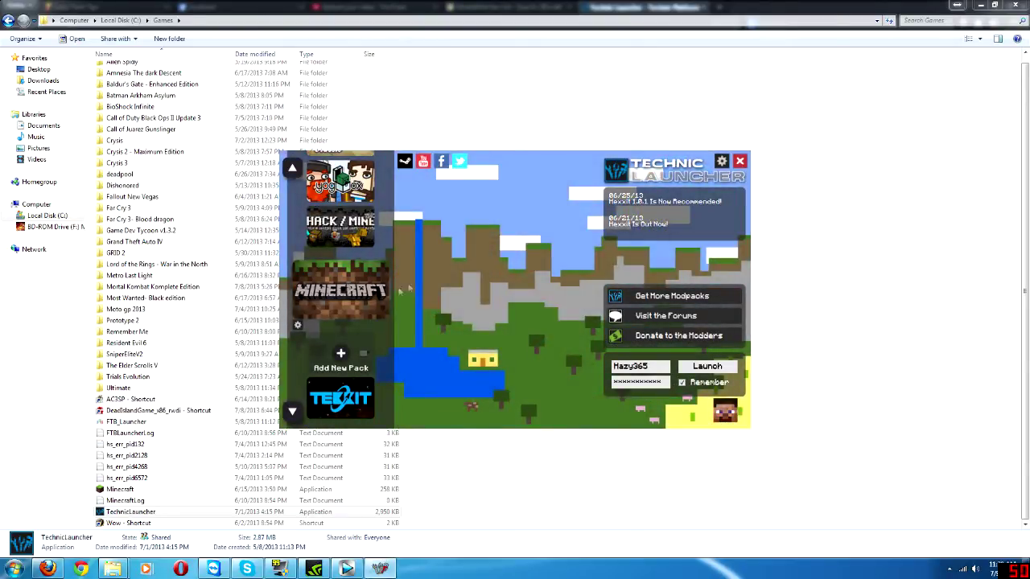
{"action": "scroll", "coordinate": [382, 281], "scroll_direction": "up", "scroll_amount": 1}
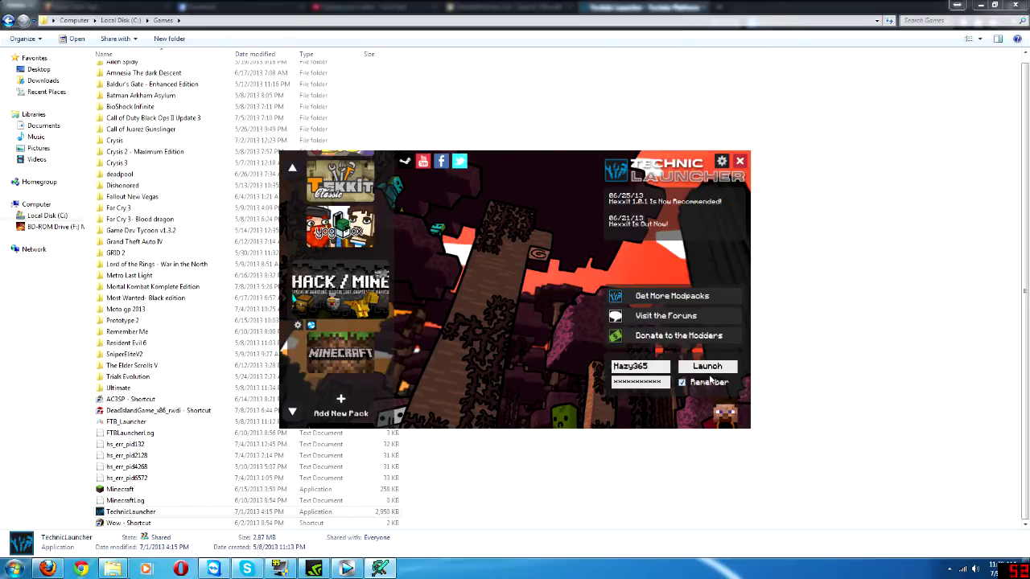
{"action": "left_click", "coordinate": [703, 371]}
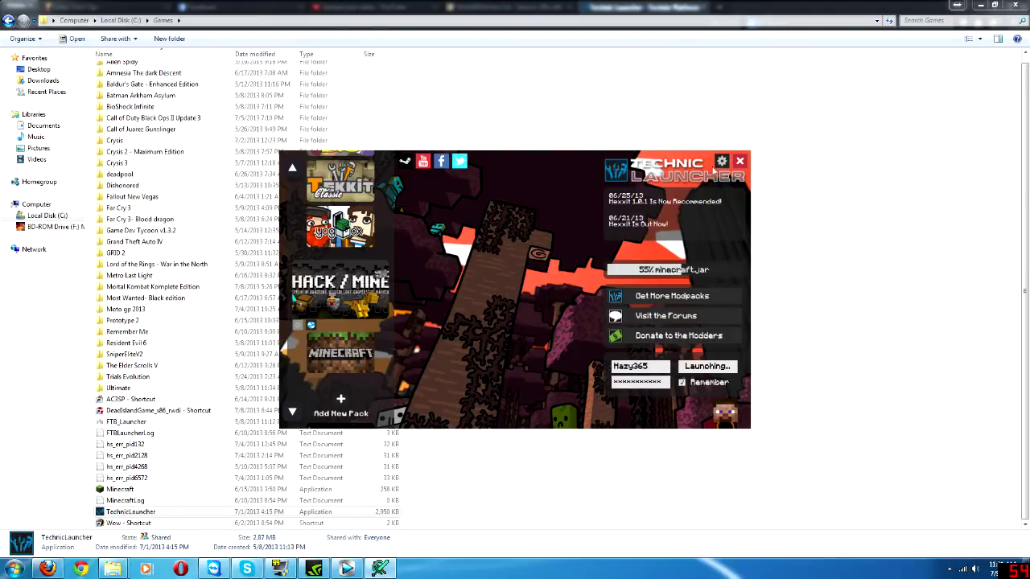
Step: Minimize the Explorer window and switch to the BDcraft Mods&Patches List tab in Firefox
{"action": "left_click", "coordinate": [980, 5]}
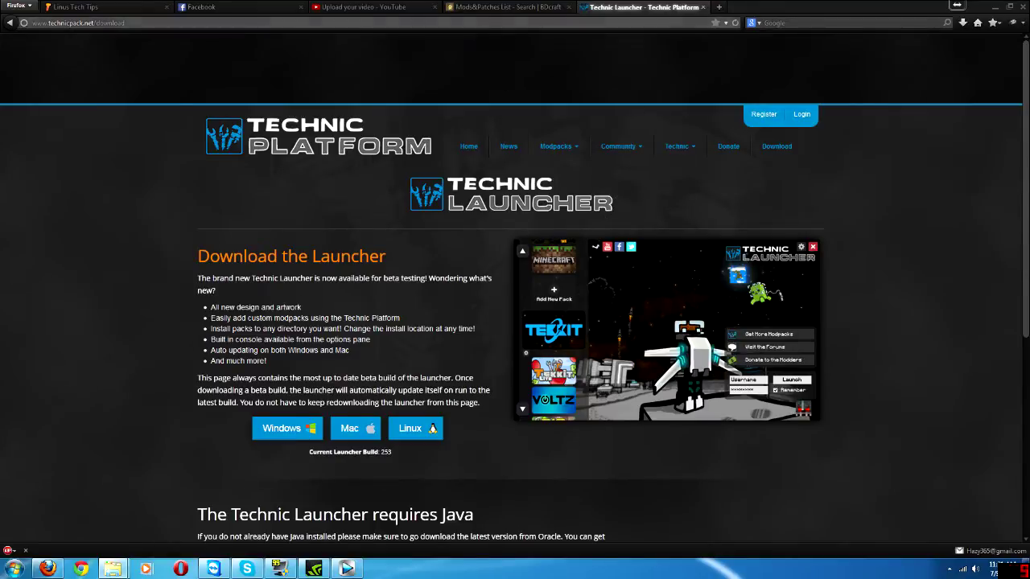
{"action": "left_click", "coordinate": [491, 7]}
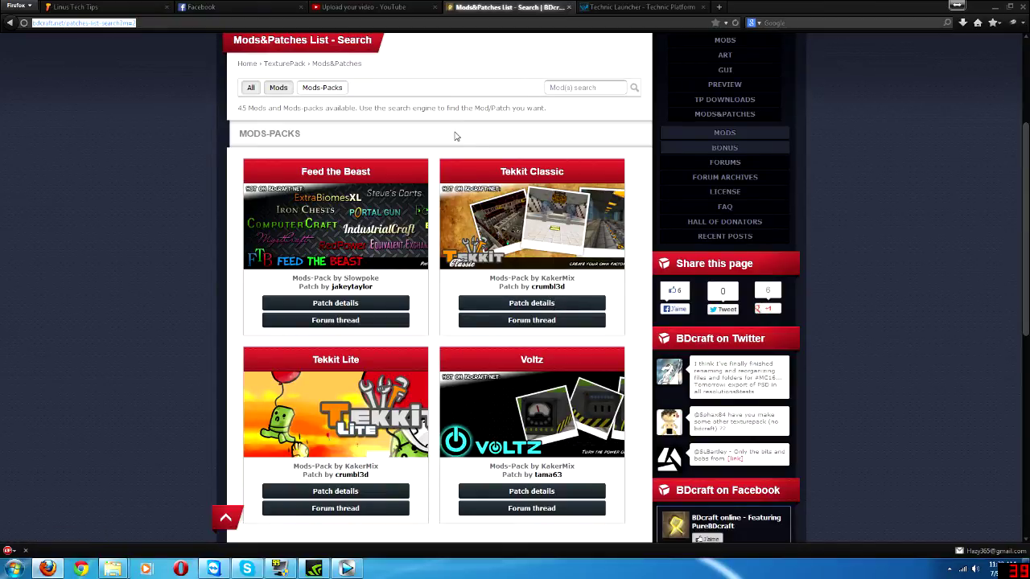
Step: Scroll the Mods&Patches list and open the Tekkit Classic Patch details page
{"action": "scroll", "coordinate": [536, 165], "scroll_direction": "down", "scroll_amount": 5}
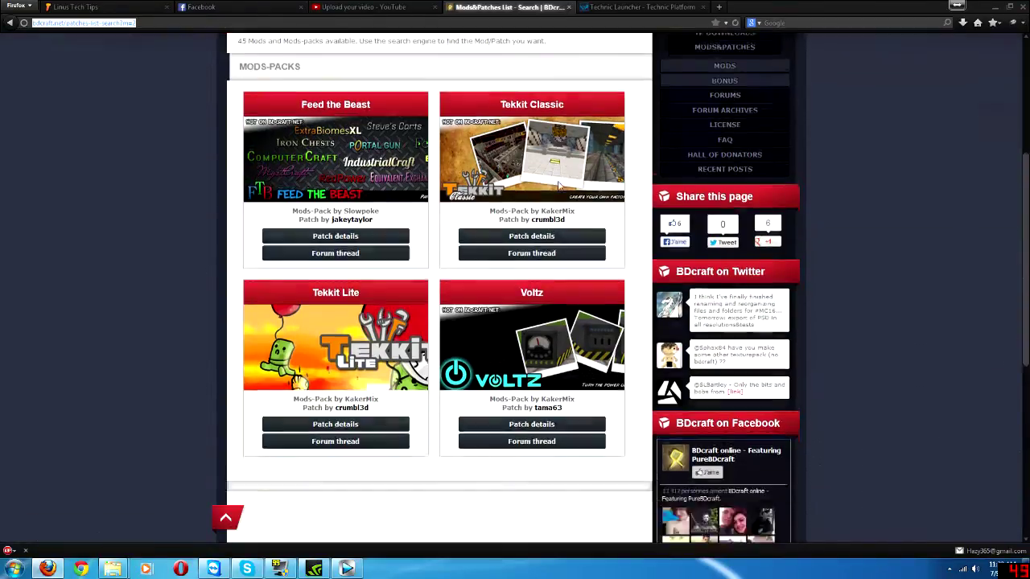
{"action": "scroll", "coordinate": [515, 145], "scroll_direction": "up", "scroll_amount": 4}
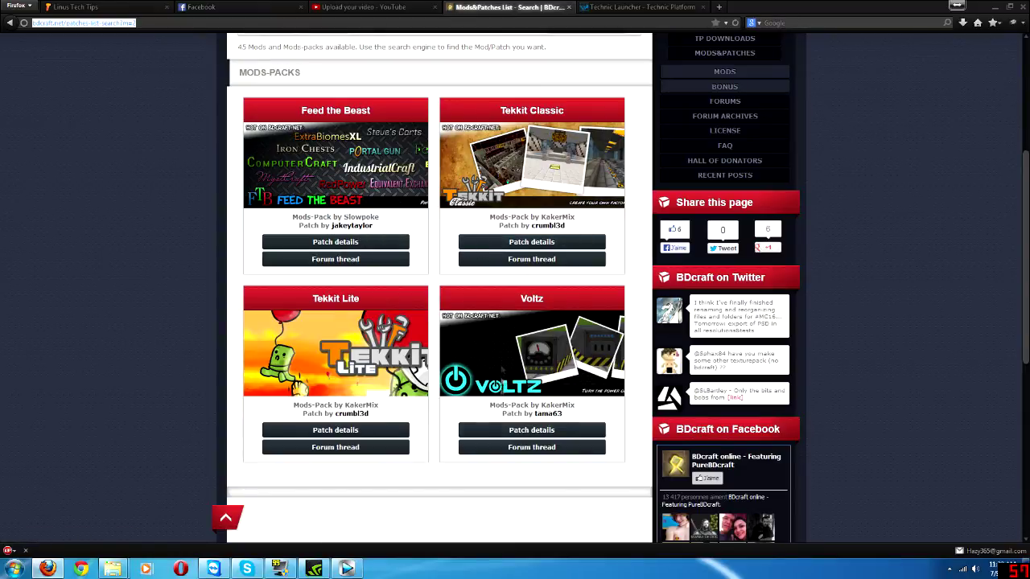
{"action": "left_click", "coordinate": [529, 242]}
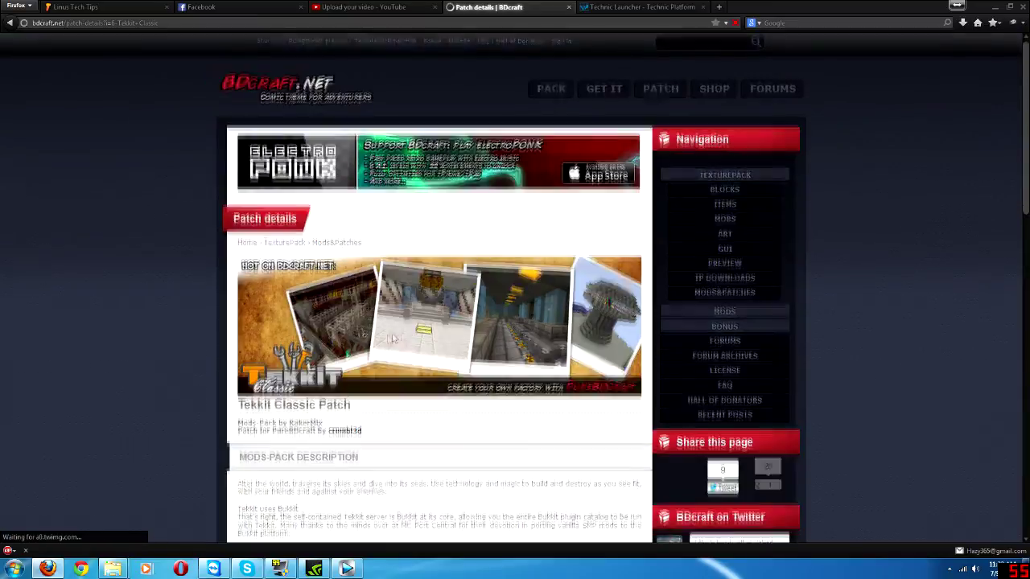
Step: Download 'Tekkit Classic Patch - 128x' and return to the BDcraft home page
{"action": "scroll", "coordinate": [381, 333], "scroll_direction": "down", "scroll_amount": 5}
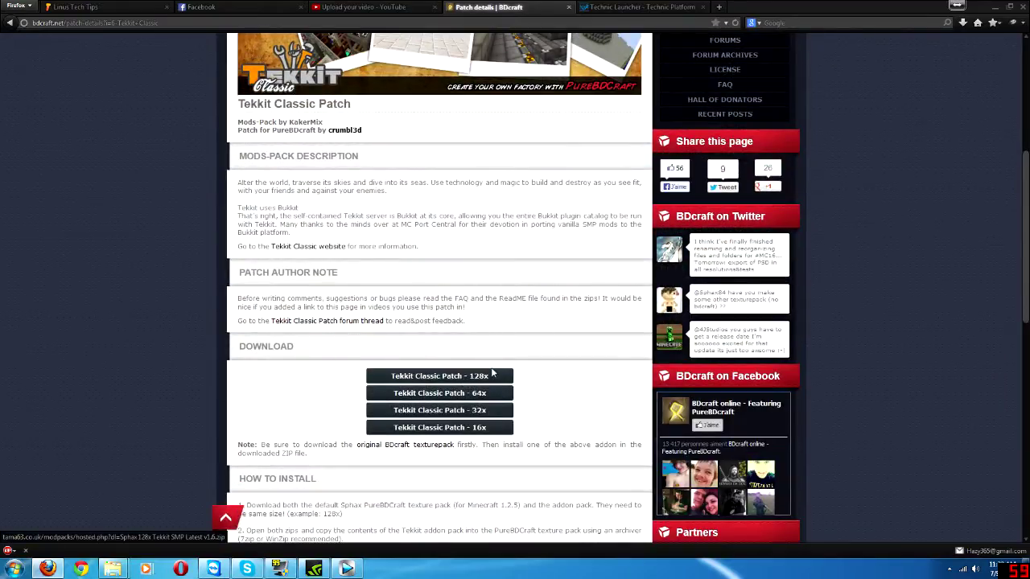
{"action": "left_click", "coordinate": [487, 374]}
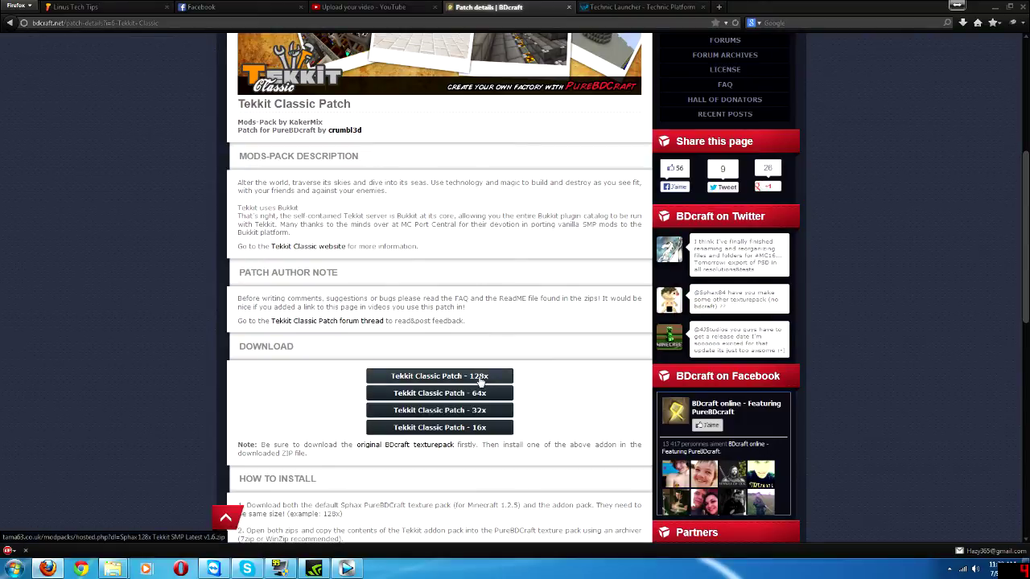
{"action": "left_click", "coordinate": [487, 382]}
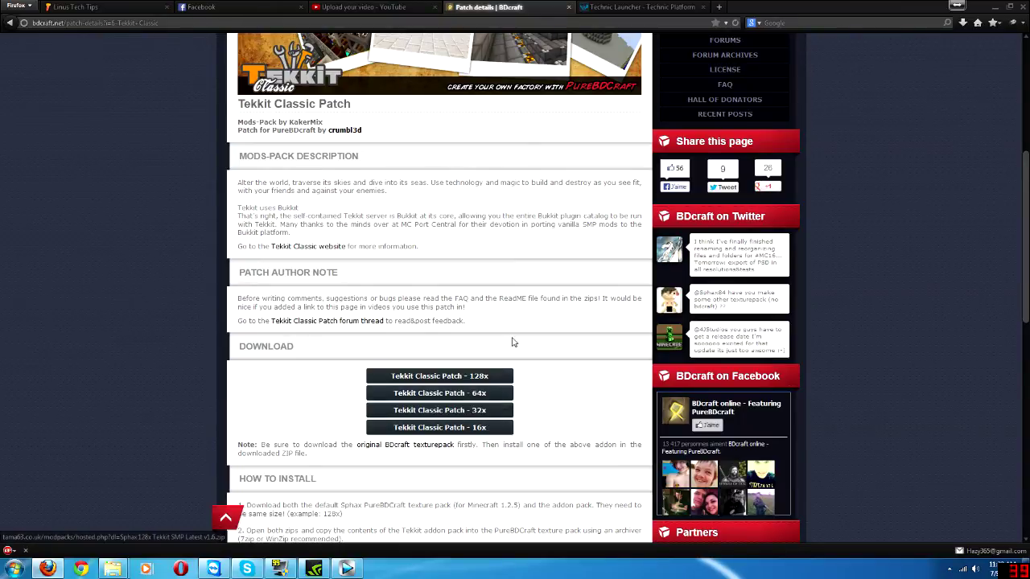
{"action": "scroll", "coordinate": [517, 341], "scroll_direction": "up", "scroll_amount": 4}
{"action": "scroll", "coordinate": [516, 341], "scroll_direction": "up", "scroll_amount": 3}
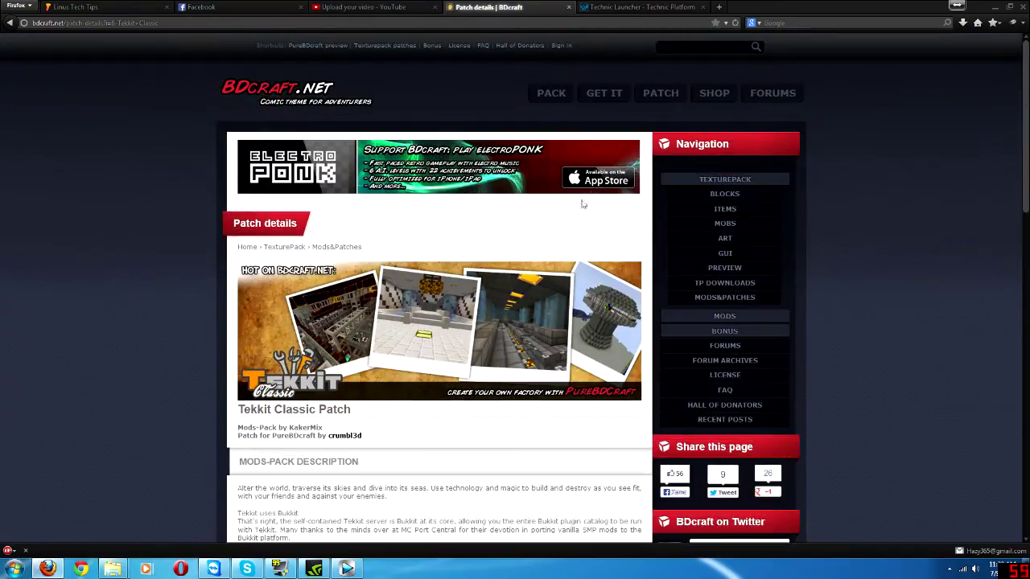
{"action": "left_click", "coordinate": [298, 91]}
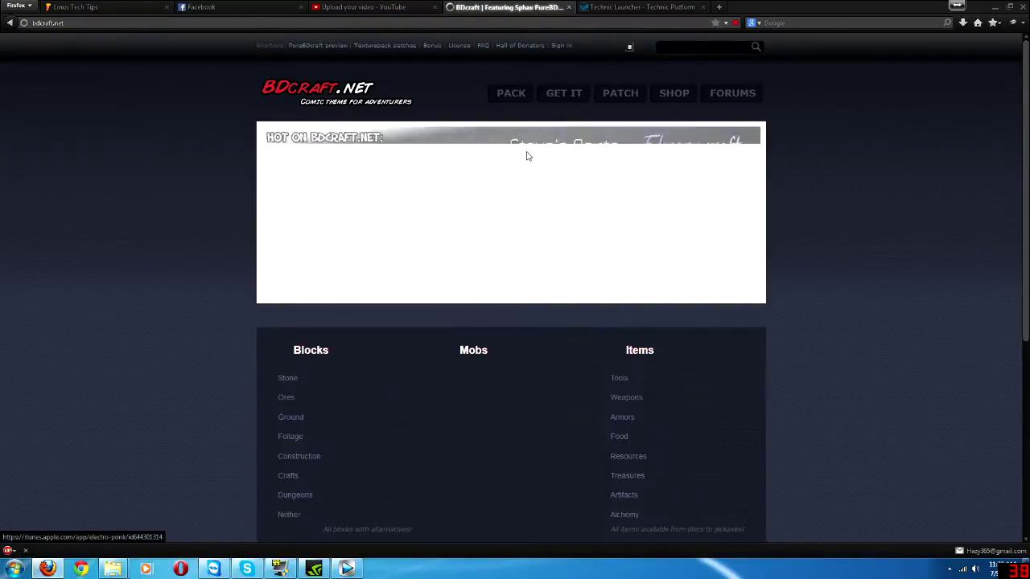
Step: Open the PureBDcraft texture pack page listing 512x to 16x versions, then switch to Explorer
{"action": "scroll", "coordinate": [500, 228], "scroll_direction": "down", "scroll_amount": 2}
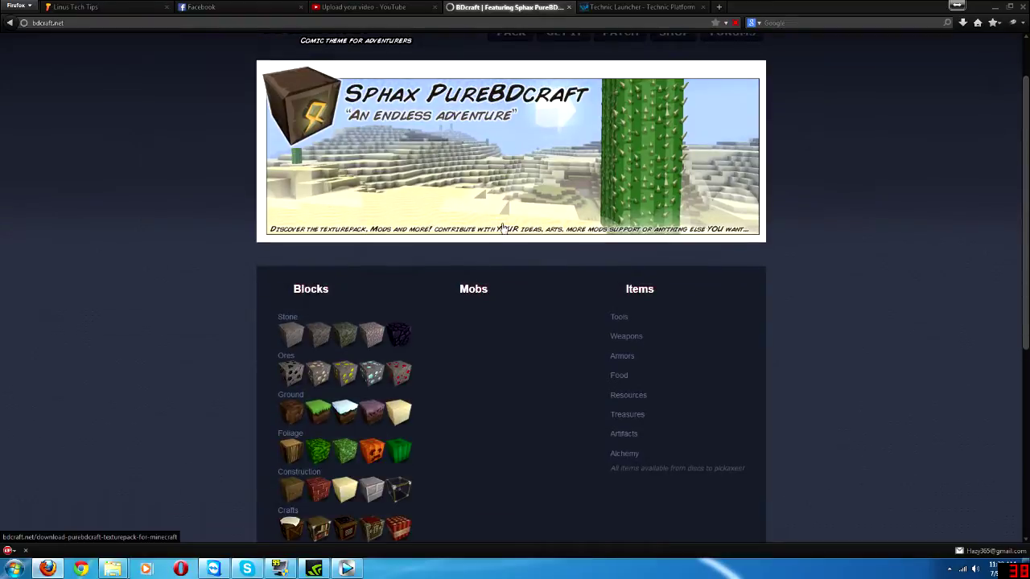
{"action": "scroll", "coordinate": [501, 229], "scroll_direction": "down", "scroll_amount": 2}
{"action": "scroll", "coordinate": [501, 229], "scroll_direction": "up", "scroll_amount": 5}
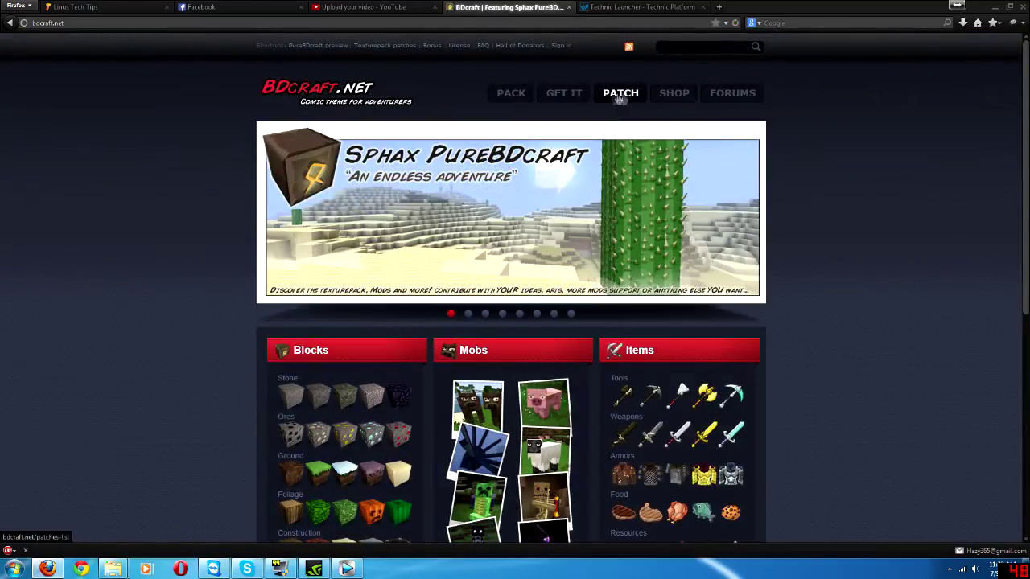
{"action": "left_click", "coordinate": [564, 95]}
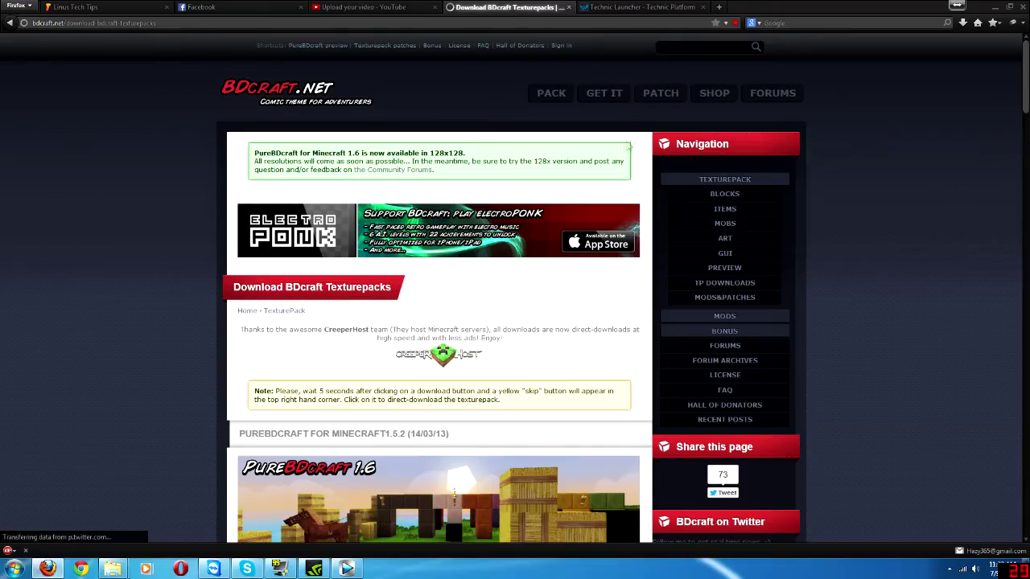
{"action": "scroll", "coordinate": [500, 226], "scroll_direction": "down", "scroll_amount": 10}
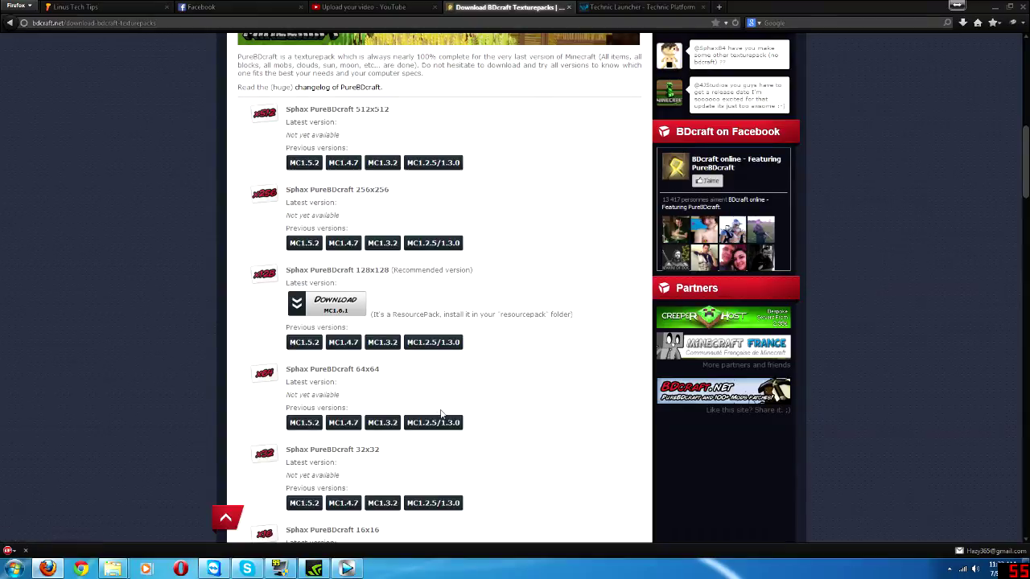
{"action": "scroll", "coordinate": [442, 416], "scroll_direction": "down", "scroll_amount": 1}
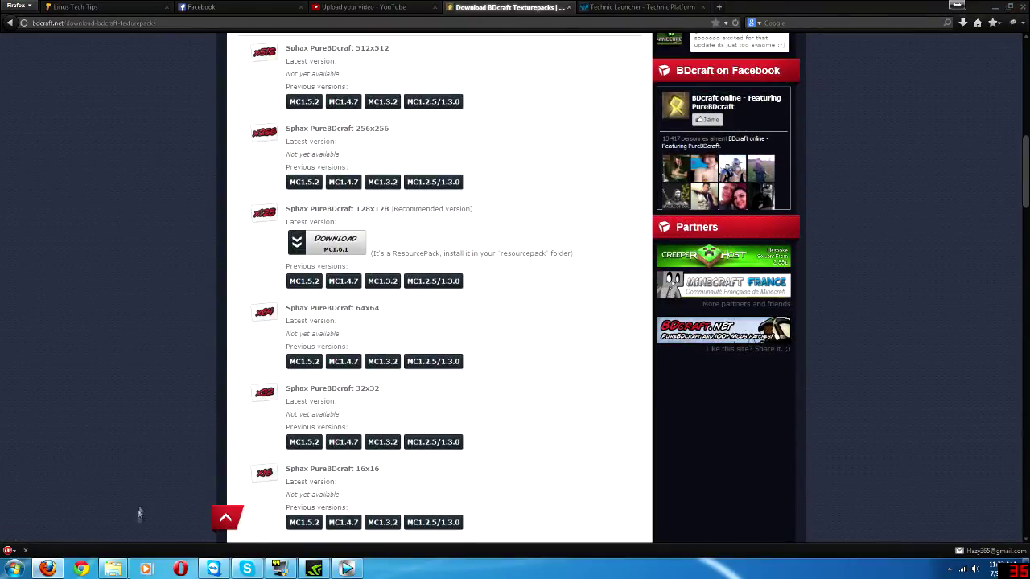
{"action": "mouse_move", "coordinate": [121, 565]}
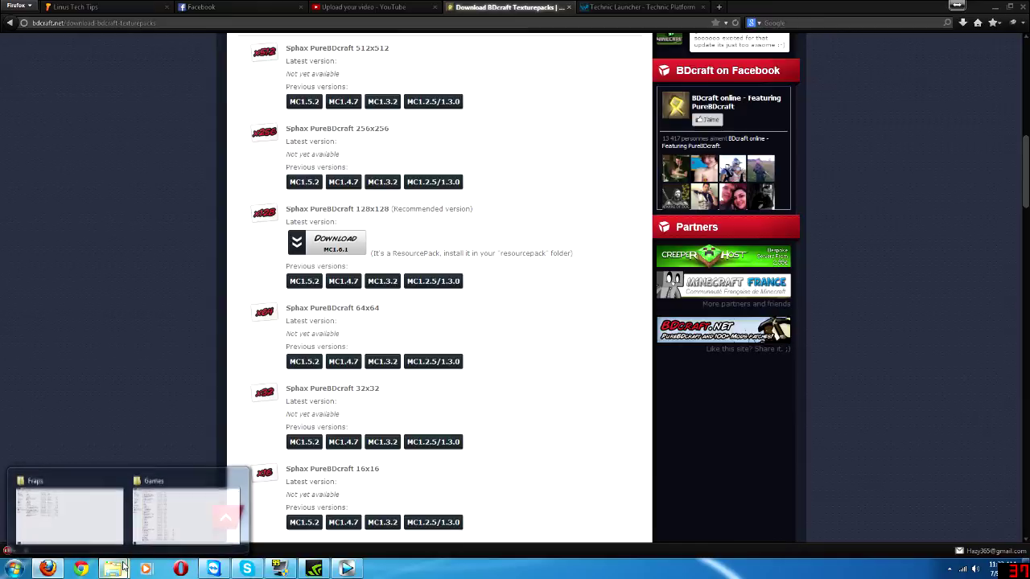
{"action": "left_click", "coordinate": [157, 503]}
Step: In Downloads, locate both Sphax 128x zips and open Sphax 128x Tekkit SMP Latest v1.6 in 7-Zip
{"action": "left_click", "coordinate": [42, 81]}
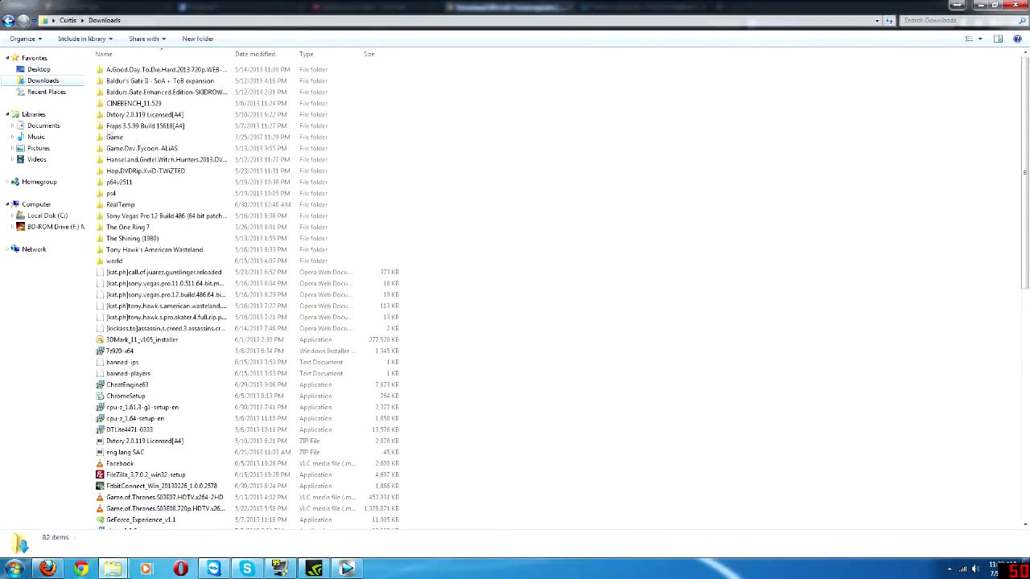
{"action": "scroll", "coordinate": [567, 244], "scroll_direction": "down", "scroll_amount": 10}
{"action": "scroll", "coordinate": [587, 247], "scroll_direction": "down", "scroll_amount": 2}
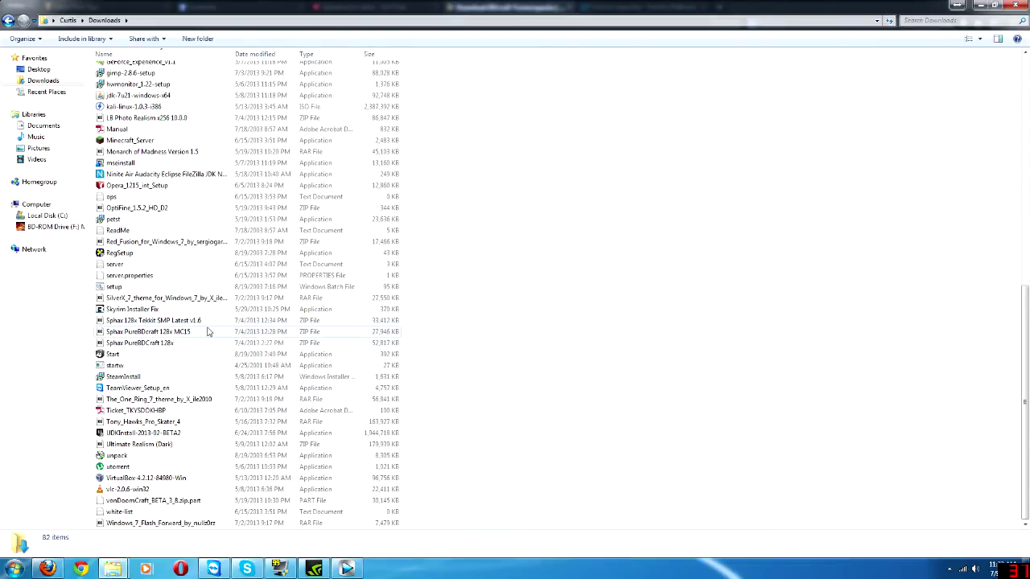
{"action": "left_click", "coordinate": [206, 324]}
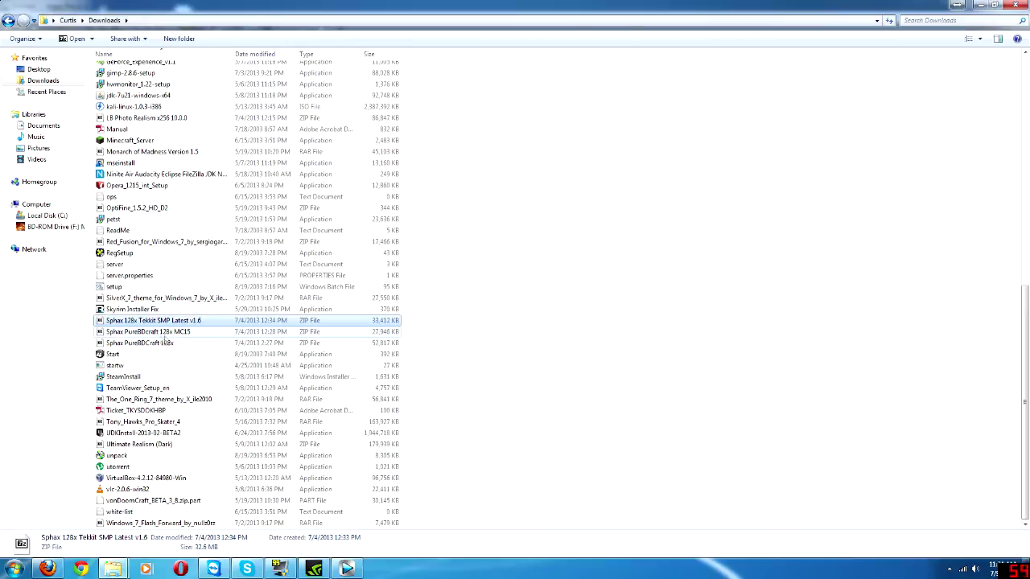
{"action": "left_click", "coordinate": [184, 344]}
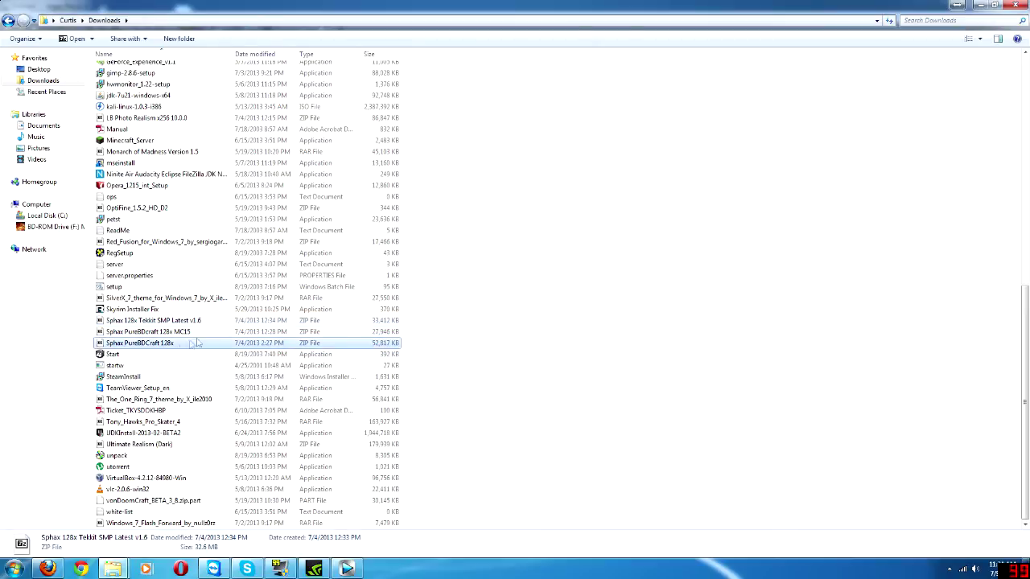
{"action": "left_click", "coordinate": [236, 322]}
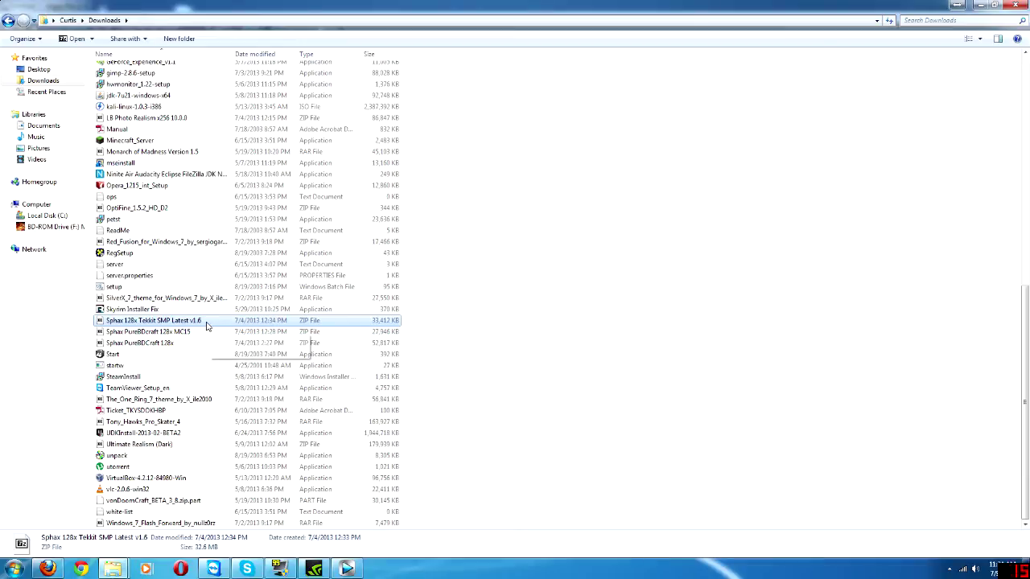
{"action": "double_click", "coordinate": [208, 323]}
Step: Open the Sphax PureBDcraft 128x archive and dock both 7-Zip windows side by side
{"action": "left_click_drag", "start_coordinate": [442, 148], "coordinate": [1011, 159]}
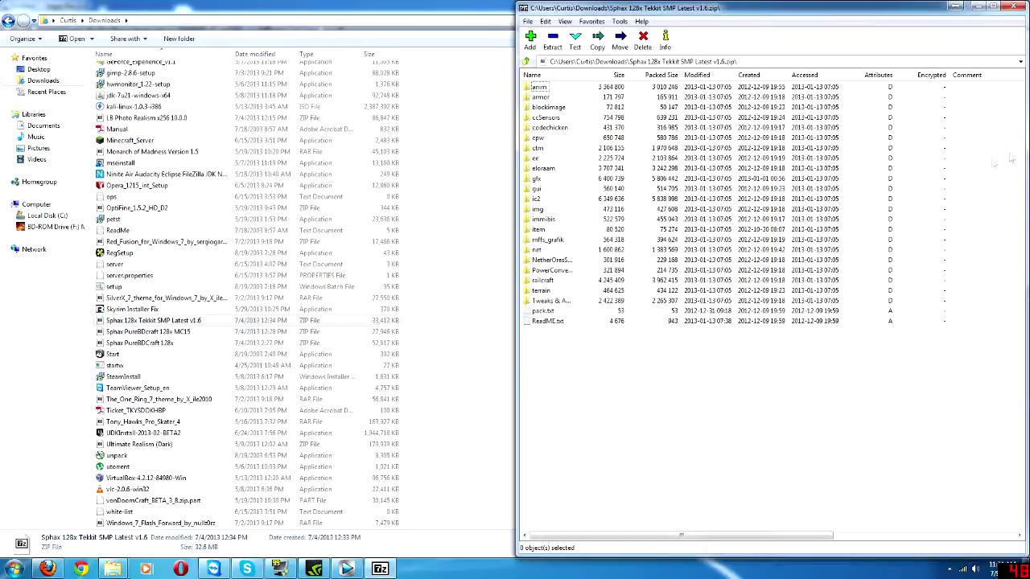
{"action": "double_click", "coordinate": [175, 344]}
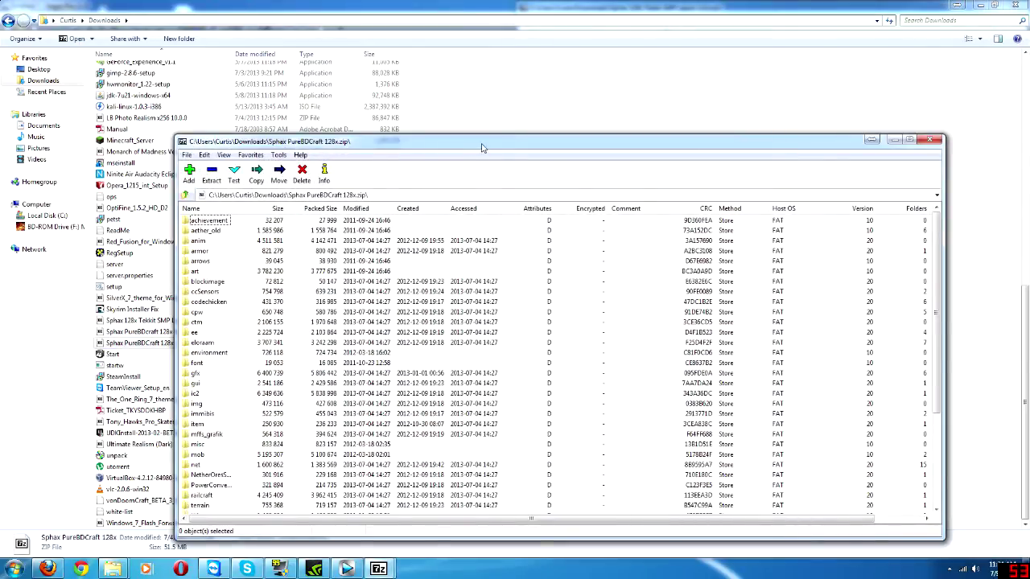
{"action": "left_click_drag", "start_coordinate": [483, 143], "coordinate": [4, 157]}
{"action": "mouse_move", "coordinate": [113, 569]}
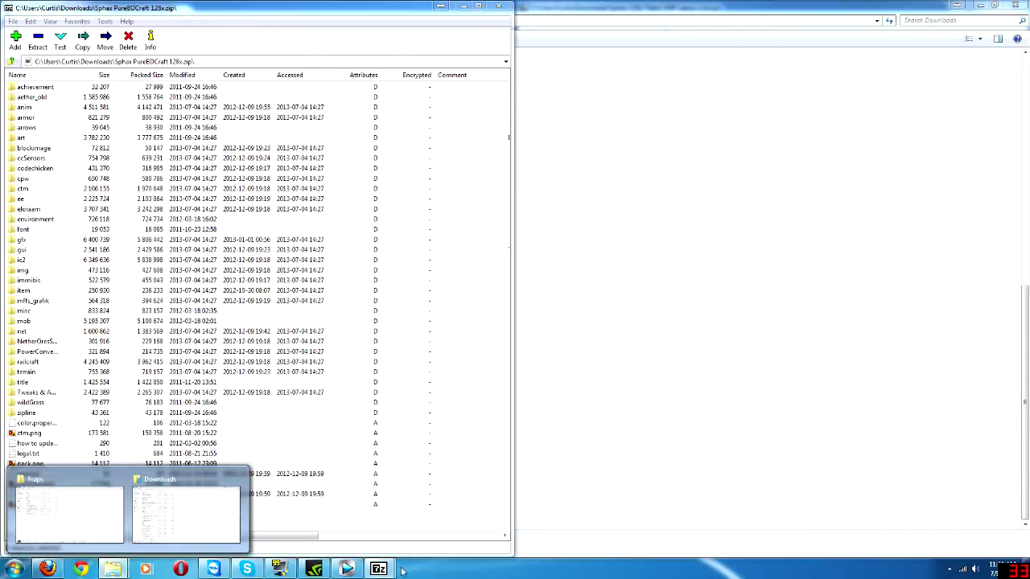
{"action": "mouse_move", "coordinate": [378, 569]}
{"action": "left_click", "coordinate": [225, 526]}
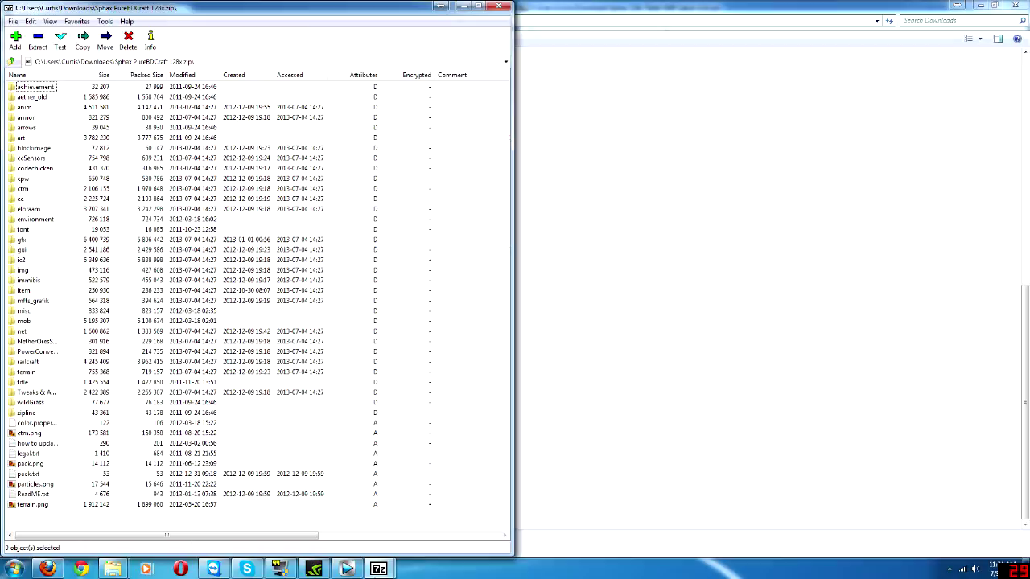
{"action": "left_click", "coordinate": [443, 510]}
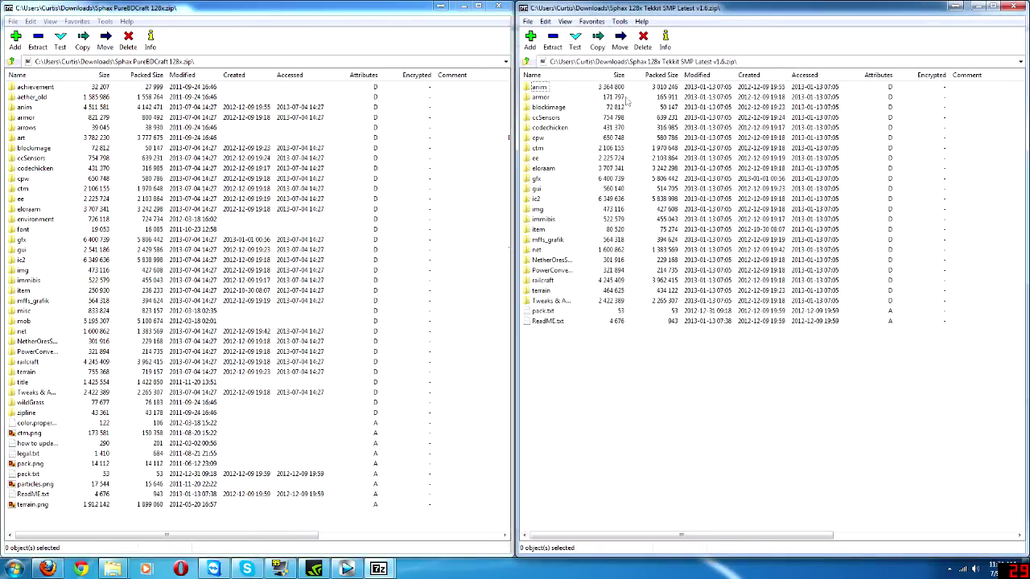
Step: Copy all 24 Tekkit patch items into the PureBDcraft 128x archive and confirm
{"action": "left_click_drag", "start_coordinate": [561, 338], "coordinate": [567, 80]}
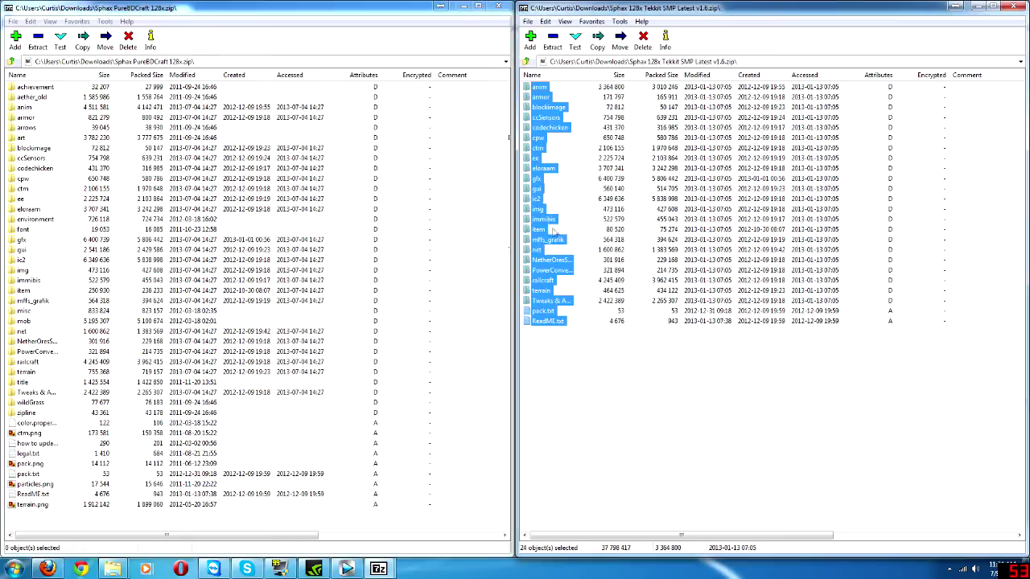
{"action": "left_click_drag", "start_coordinate": [537, 222], "coordinate": [465, 397]}
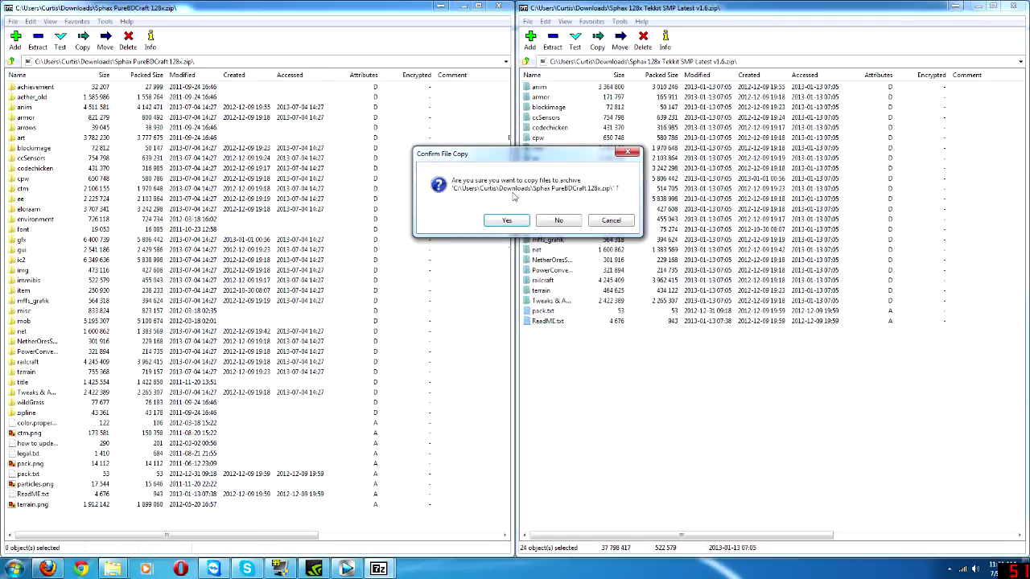
{"action": "key", "text": "Return"}
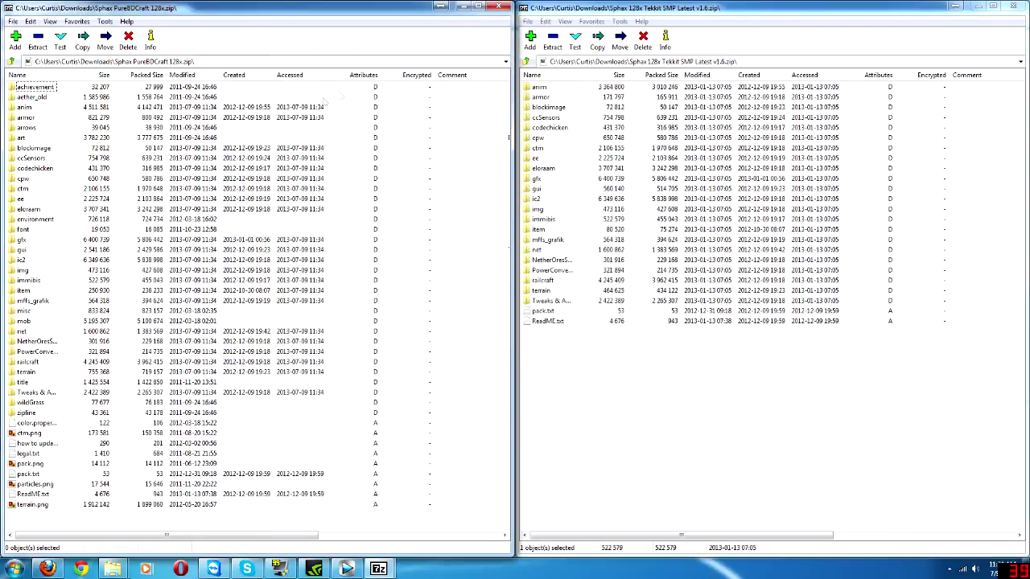
Step: Close both 7-Zip windows and copy the Sphax PureBDCraft 128x zip
{"action": "left_click", "coordinate": [497, 7]}
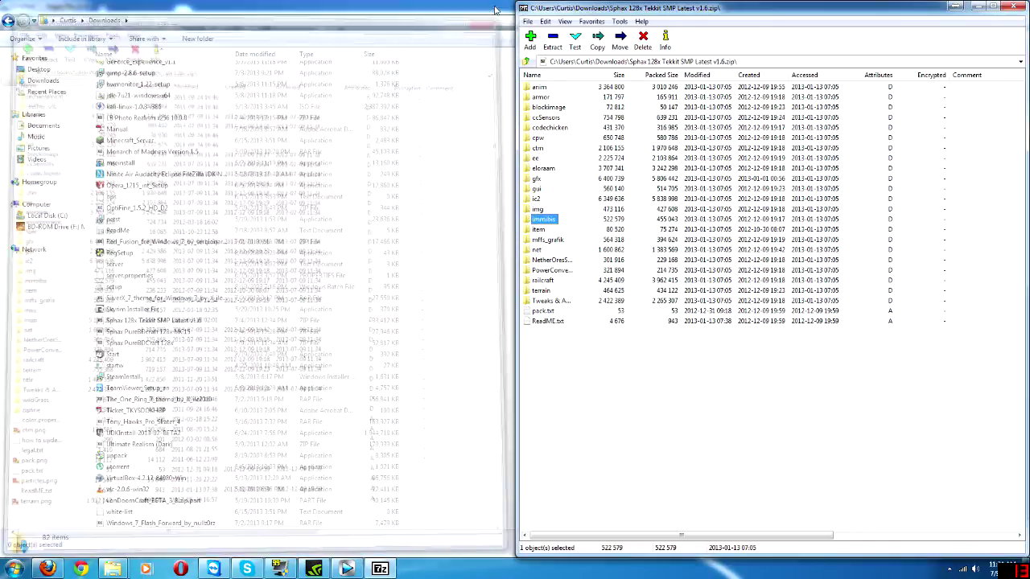
{"action": "left_click", "coordinate": [1013, 7]}
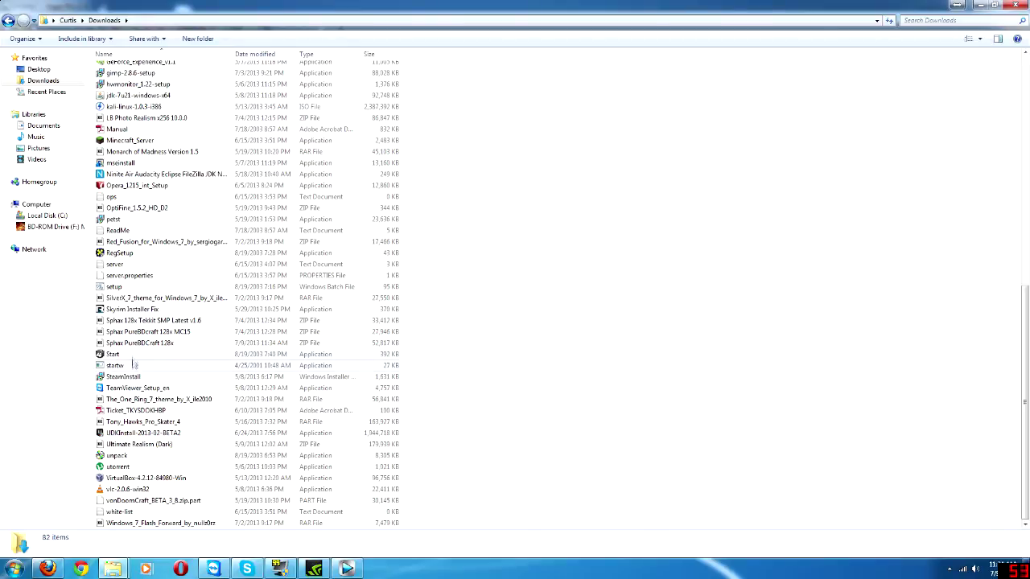
{"action": "left_click", "coordinate": [113, 344]}
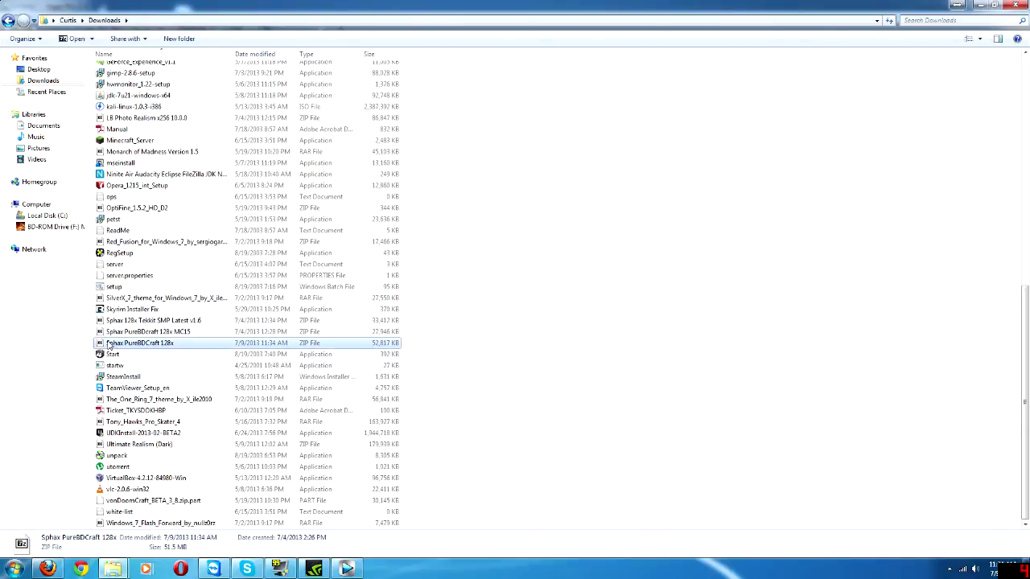
{"action": "right_click", "coordinate": [109, 345]}
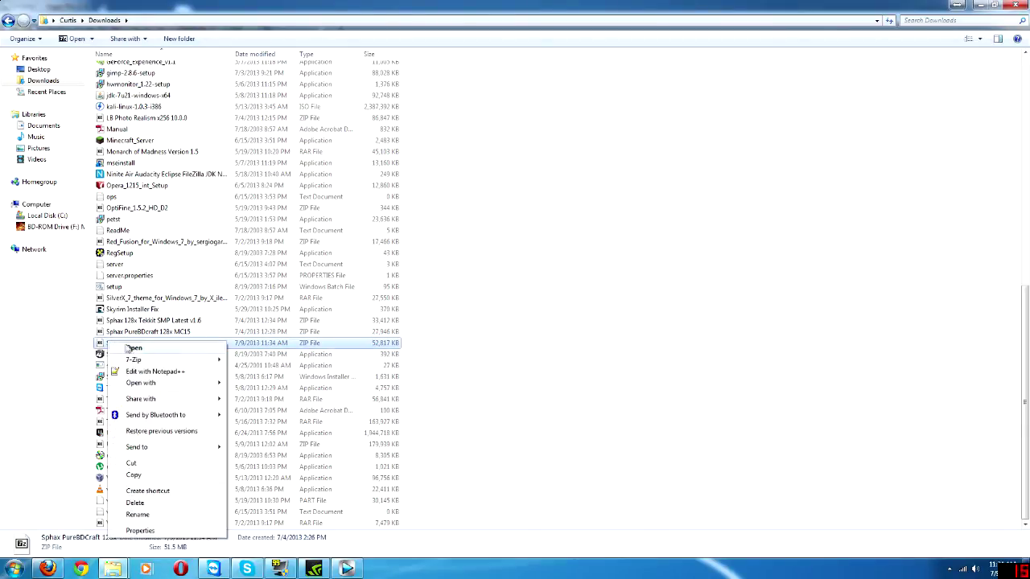
{"action": "left_click", "coordinate": [133, 476]}
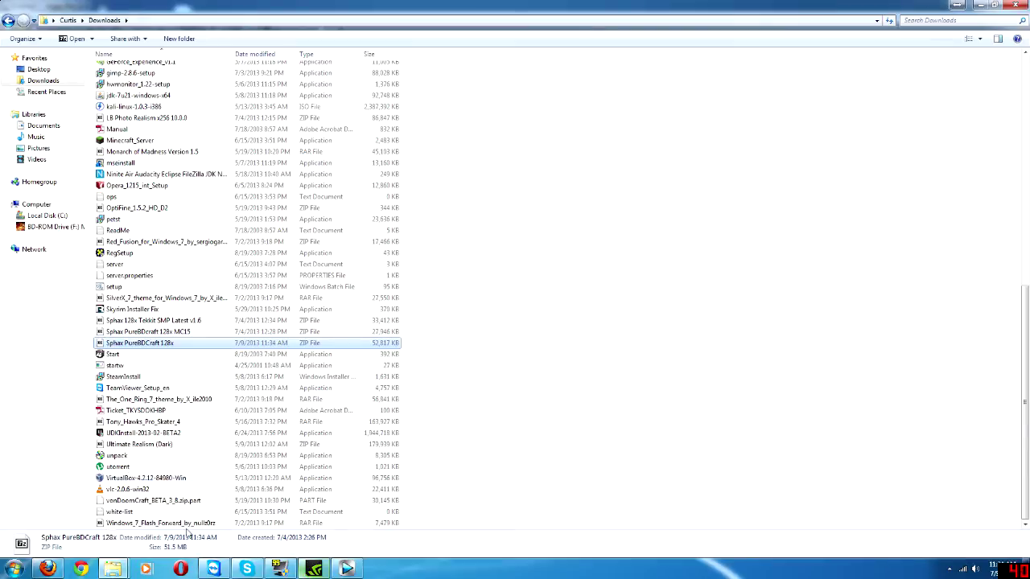
Step: Open the AppData Roaming folder by searching %appdata%
{"action": "left_click", "coordinate": [13, 571]}
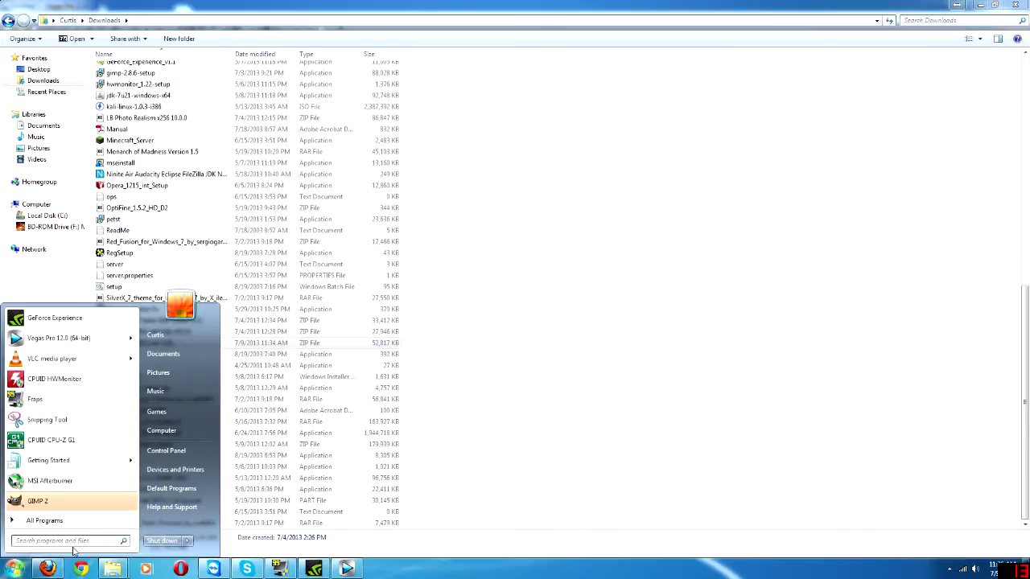
{"action": "type", "text": "%appdat"}
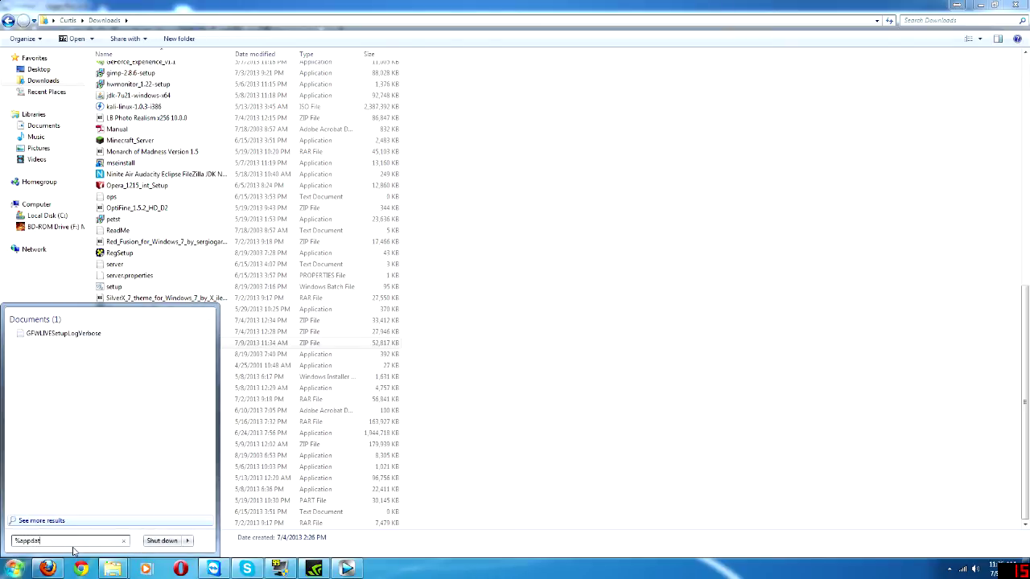
{"action": "type", "text": "a%"}
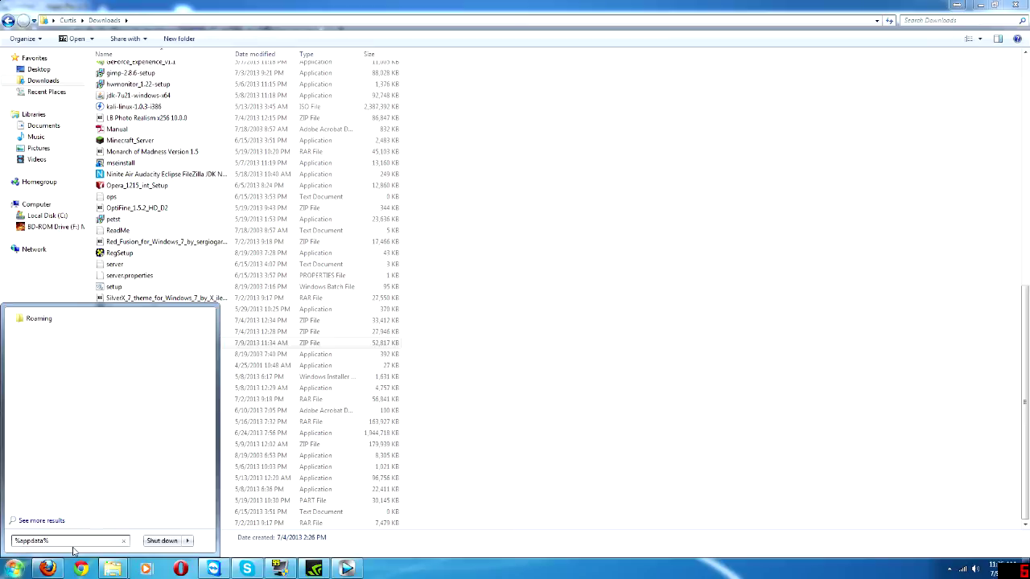
{"action": "key", "text": "Return"}
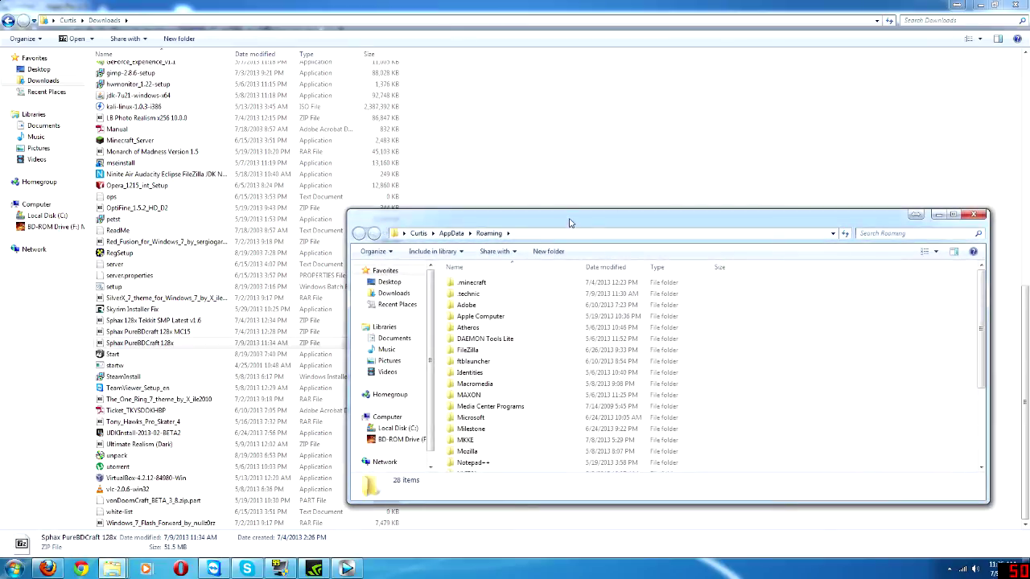
Step: Maximize the Roaming window, then browse .technic\voltz\texturepacks and return to .technic
{"action": "double_click", "coordinate": [571, 220]}
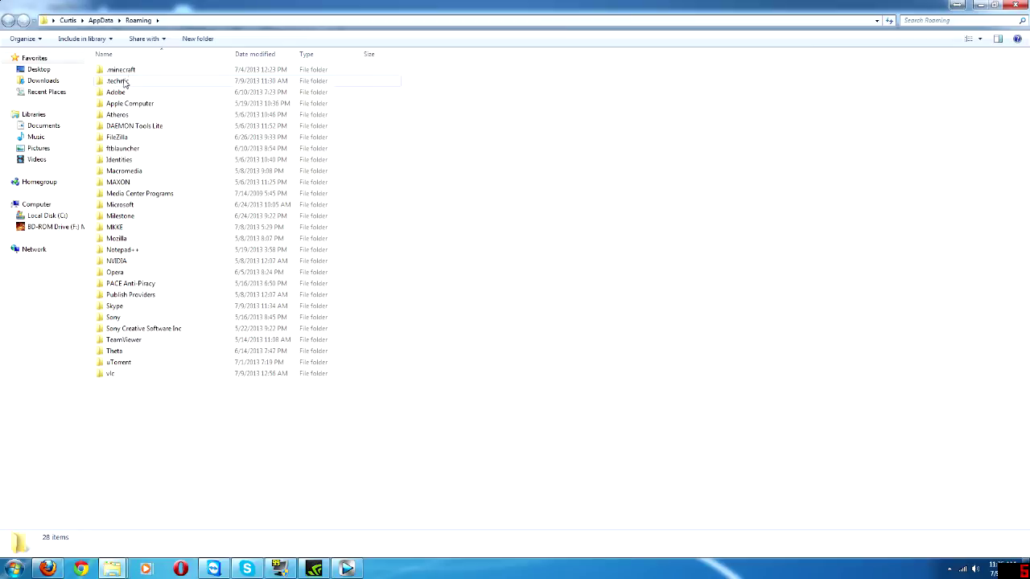
{"action": "double_click", "coordinate": [126, 80]}
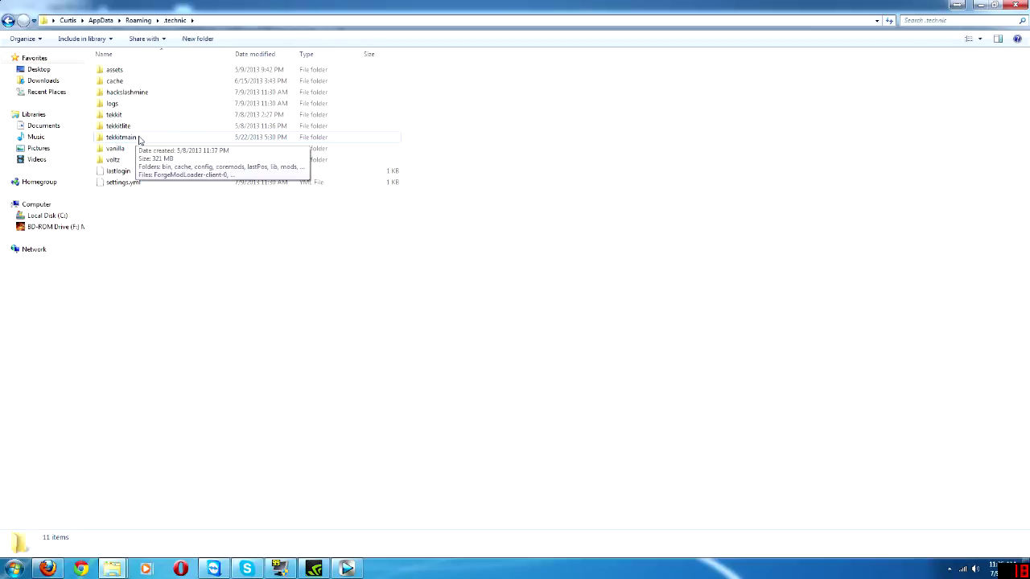
{"action": "left_click_drag", "start_coordinate": [496, 167], "coordinate": [320, 70]}
{"action": "double_click", "coordinate": [193, 161]}
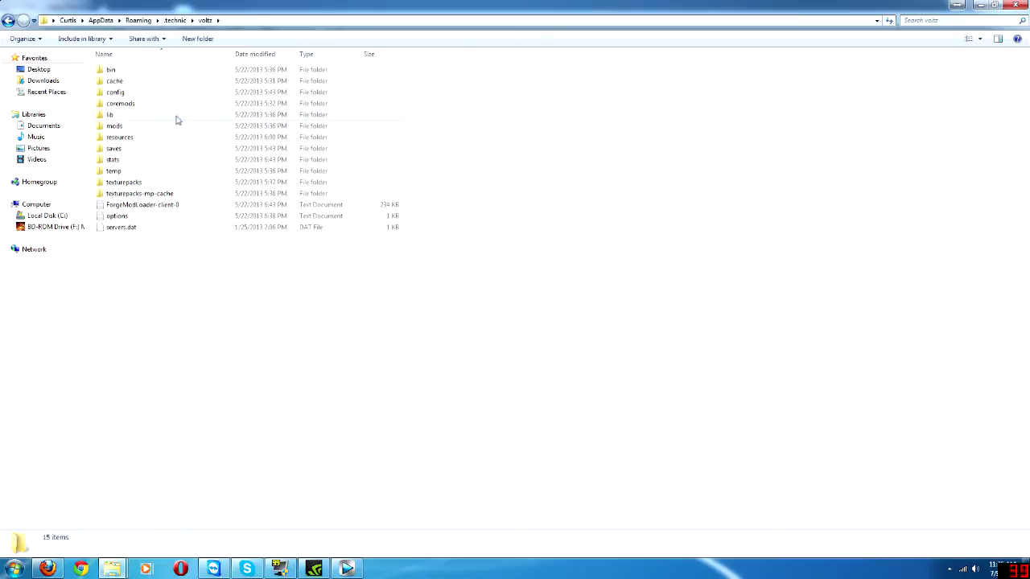
{"action": "double_click", "coordinate": [165, 183]}
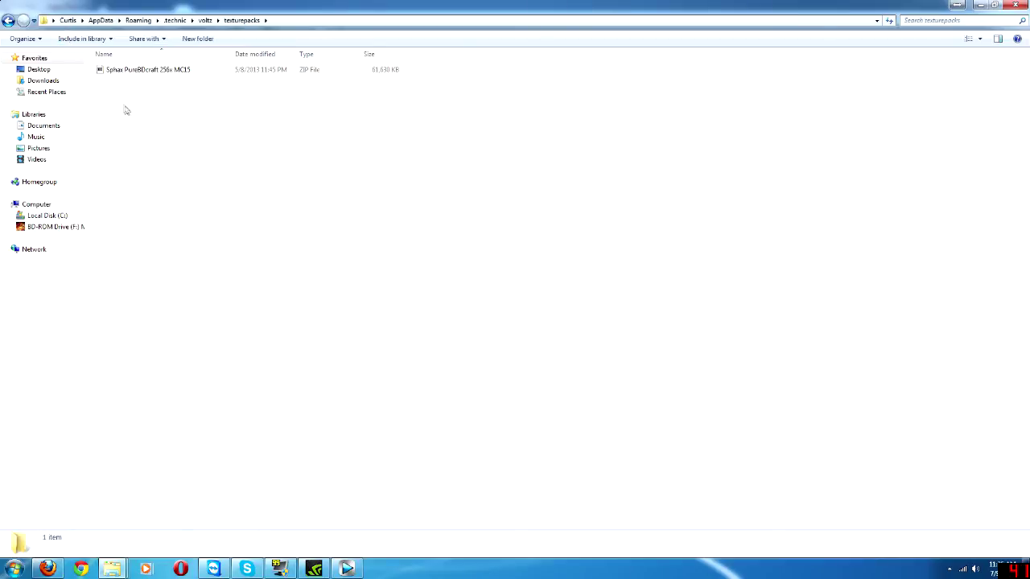
{"action": "left_click", "coordinate": [9, 21]}
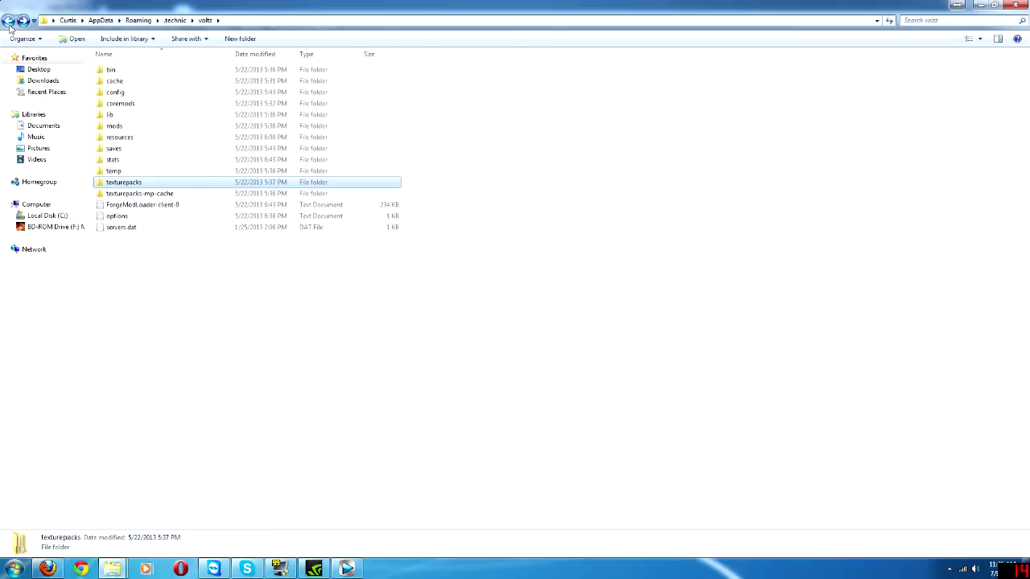
{"action": "left_click", "coordinate": [9, 21]}
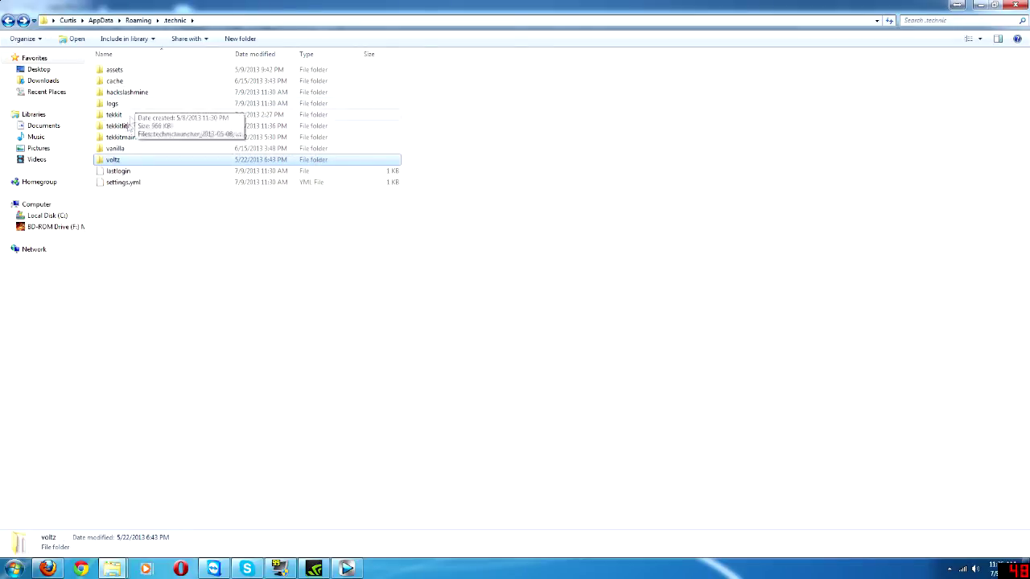
Step: Check the tekkitmain texturepacks folder, then return to .technic
{"action": "left_click", "coordinate": [132, 140]}
{"action": "double_click", "coordinate": [134, 140]}
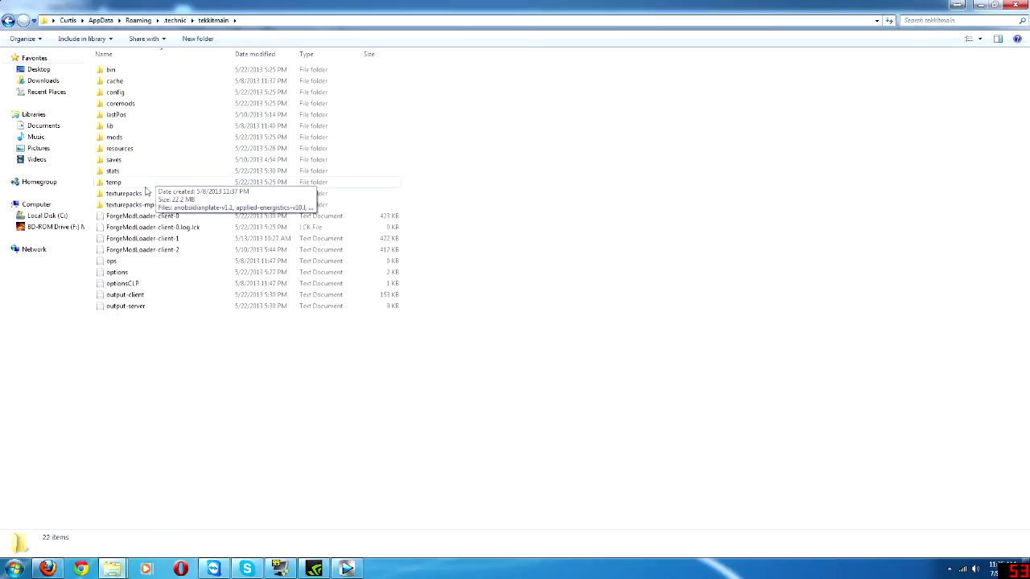
{"action": "left_click", "coordinate": [138, 196]}
{"action": "double_click", "coordinate": [138, 196]}
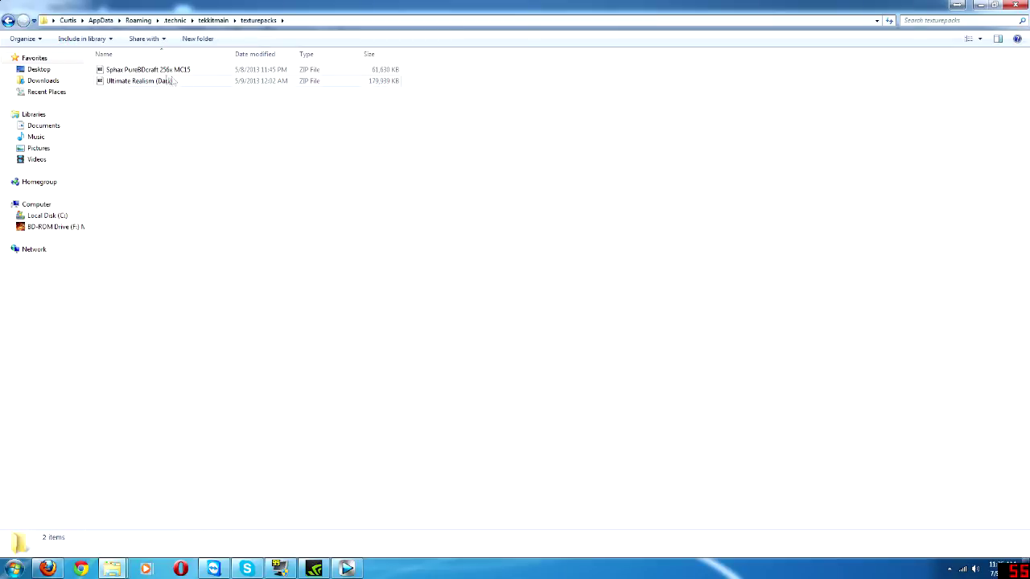
{"action": "left_click", "coordinate": [8, 20]}
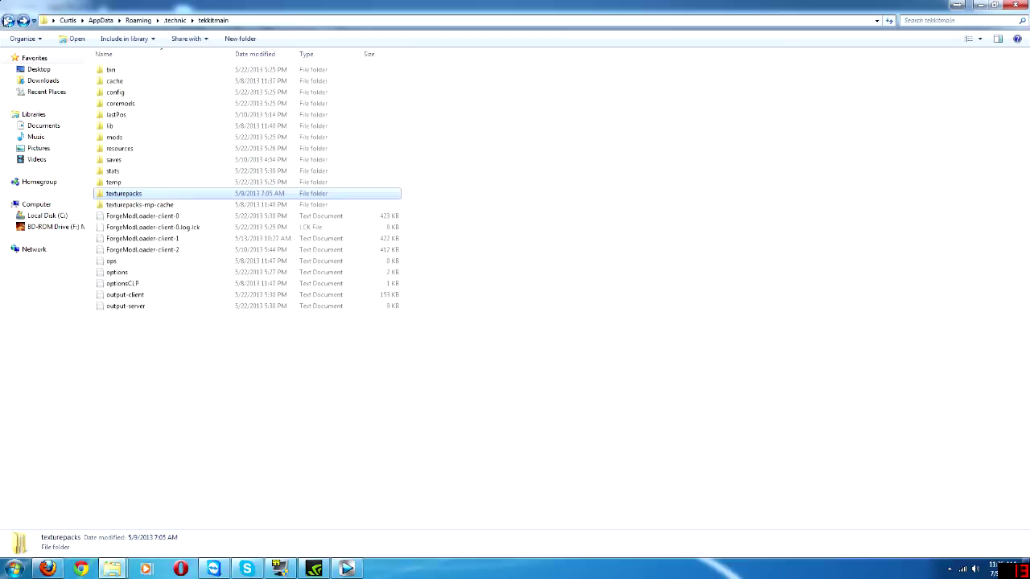
{"action": "left_click", "coordinate": [8, 20]}
Step: Open tekkit\texturepacks and select the Sphax PureBDCraft 128x zip among its four packs
{"action": "double_click", "coordinate": [122, 115]}
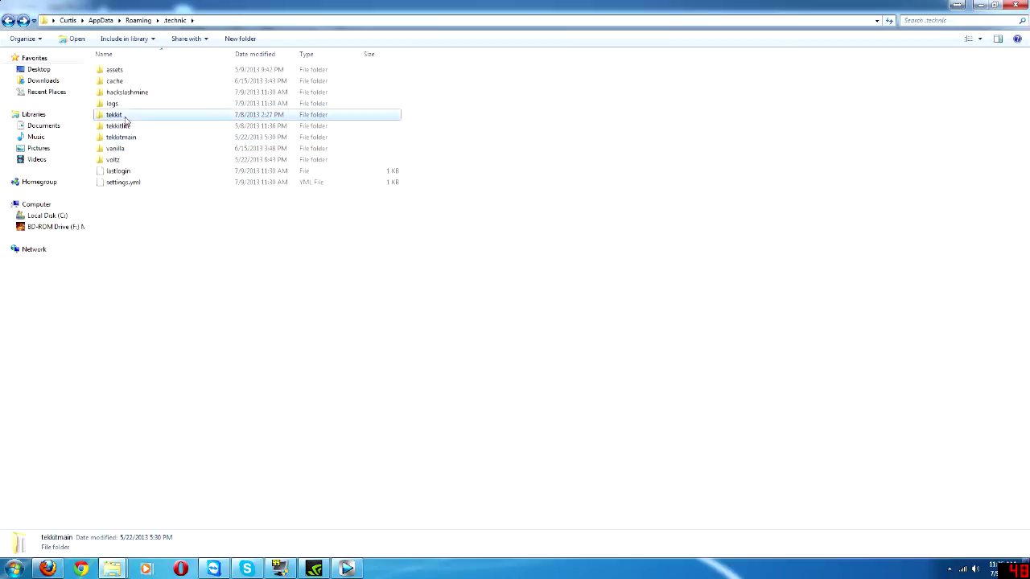
{"action": "double_click", "coordinate": [122, 215]}
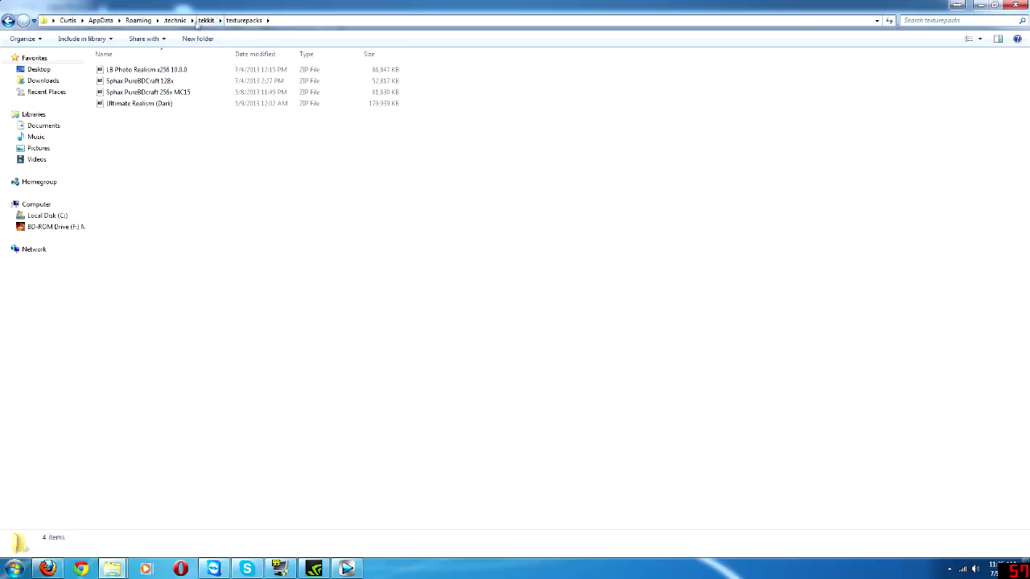
{"action": "left_click", "coordinate": [175, 82]}
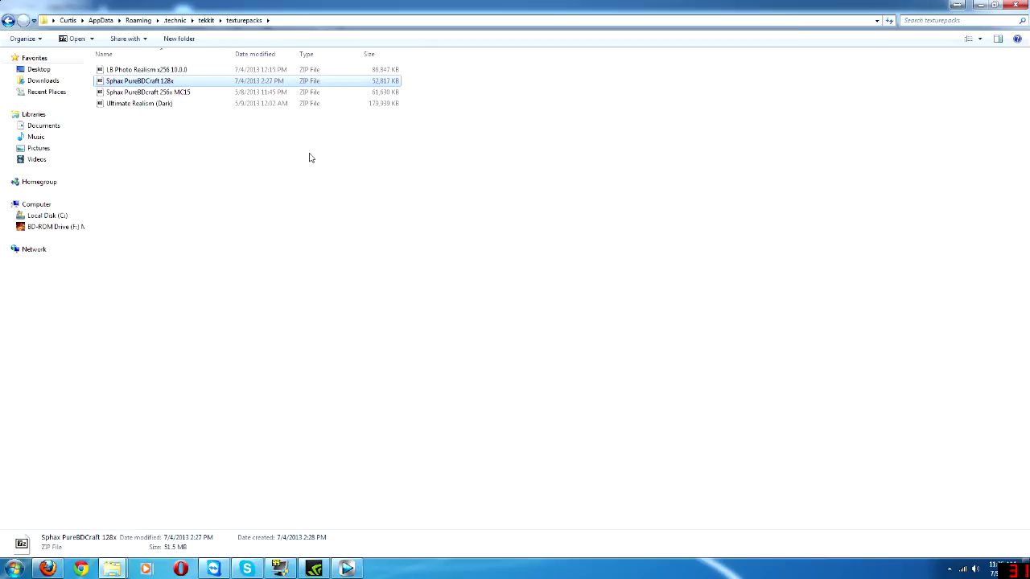